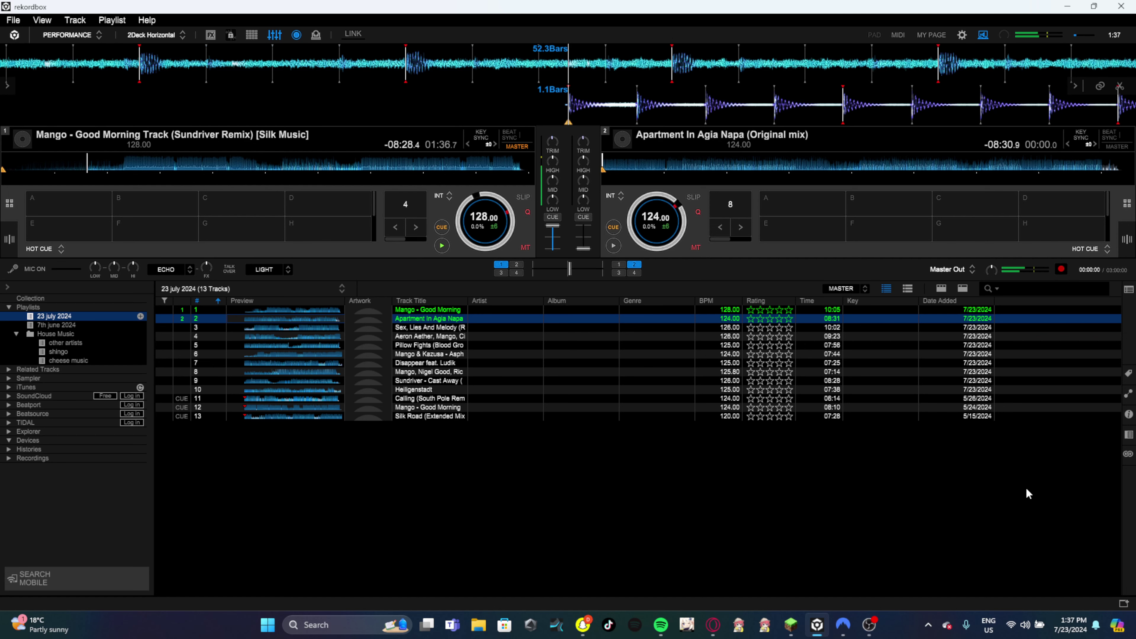
# Raise the system volume to 100 and load the track Disappear feat. Ludik from the 23 july 2024 playlist onto deck 2.
pyautogui.press('XF86AudioRaiseVolume')
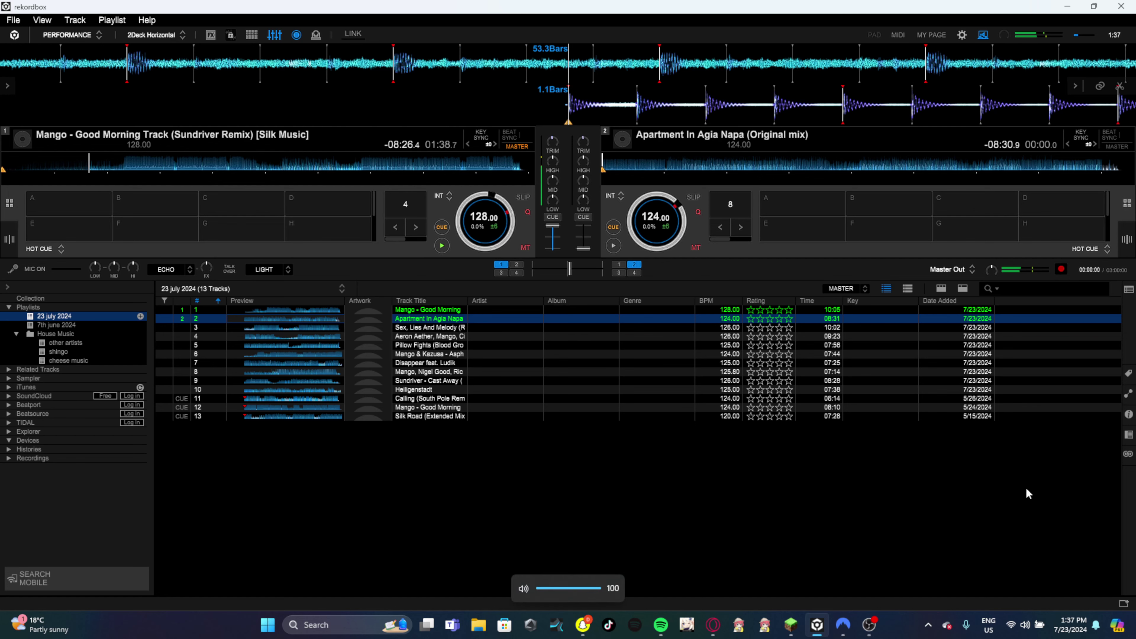
pyautogui.press('Down')
pyautogui.press('Down')
pyautogui.press('Down')
pyautogui.press('Down')
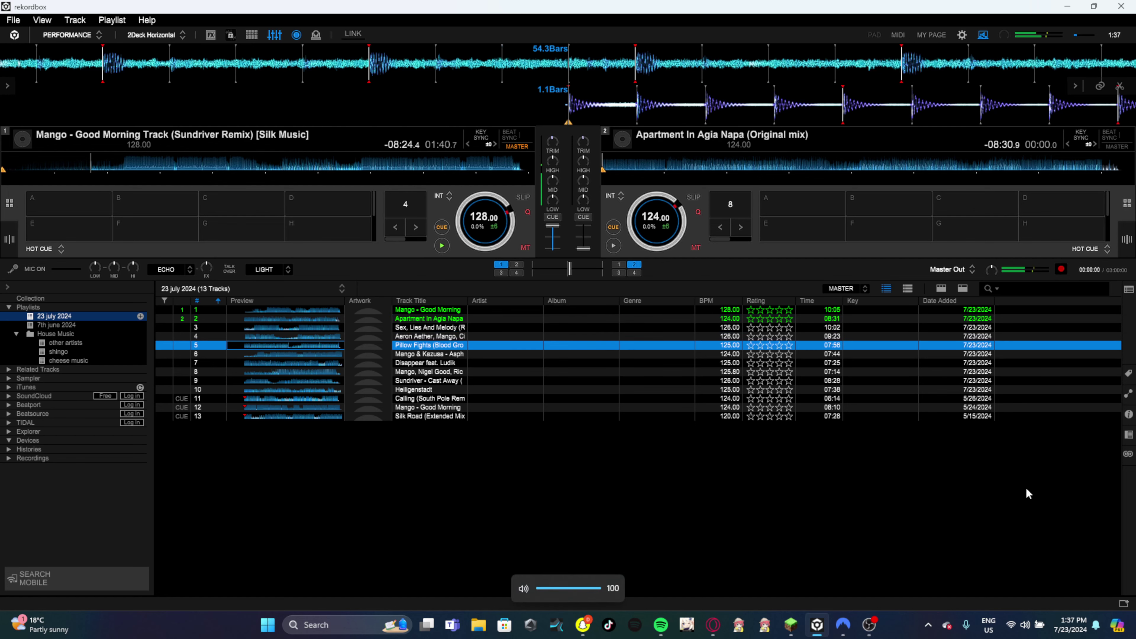
pyautogui.press('Down')
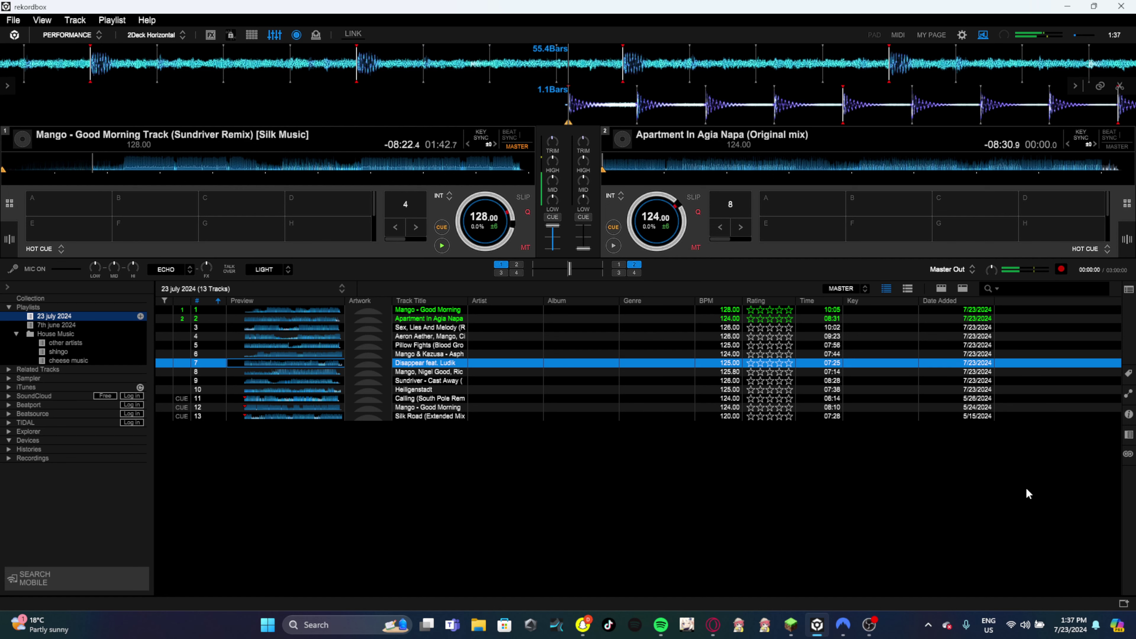
pyautogui.hotkey('shift', 'Right')
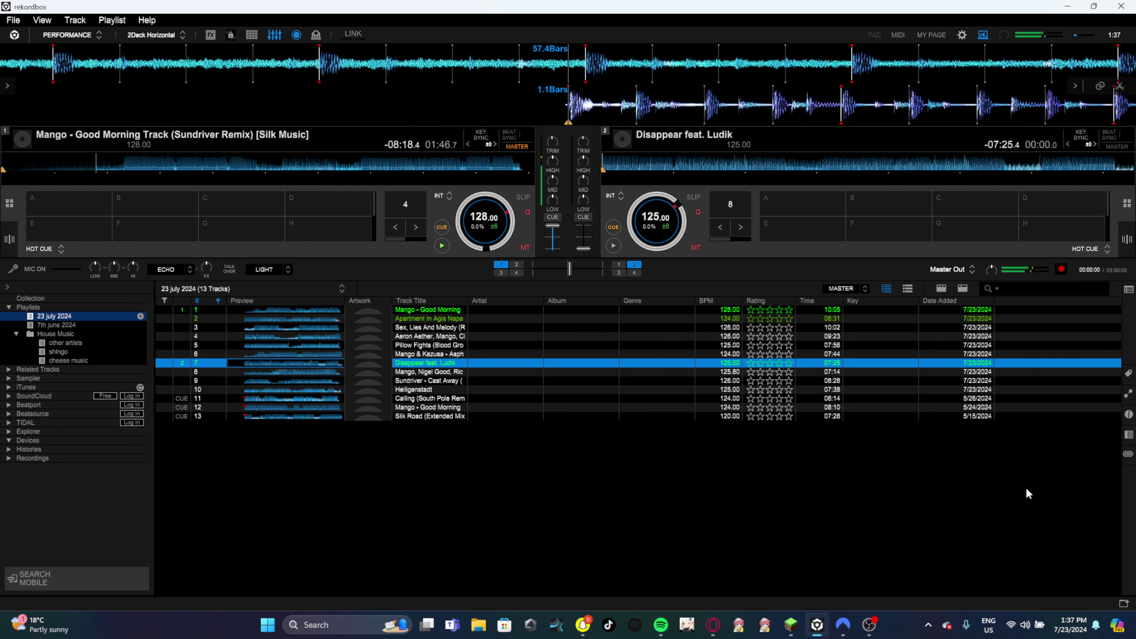
# Fine-tune deck 2's tempo to 128.03 BPM to match the track playing on deck 1.
pyautogui.hotkey('shift', 'Up')
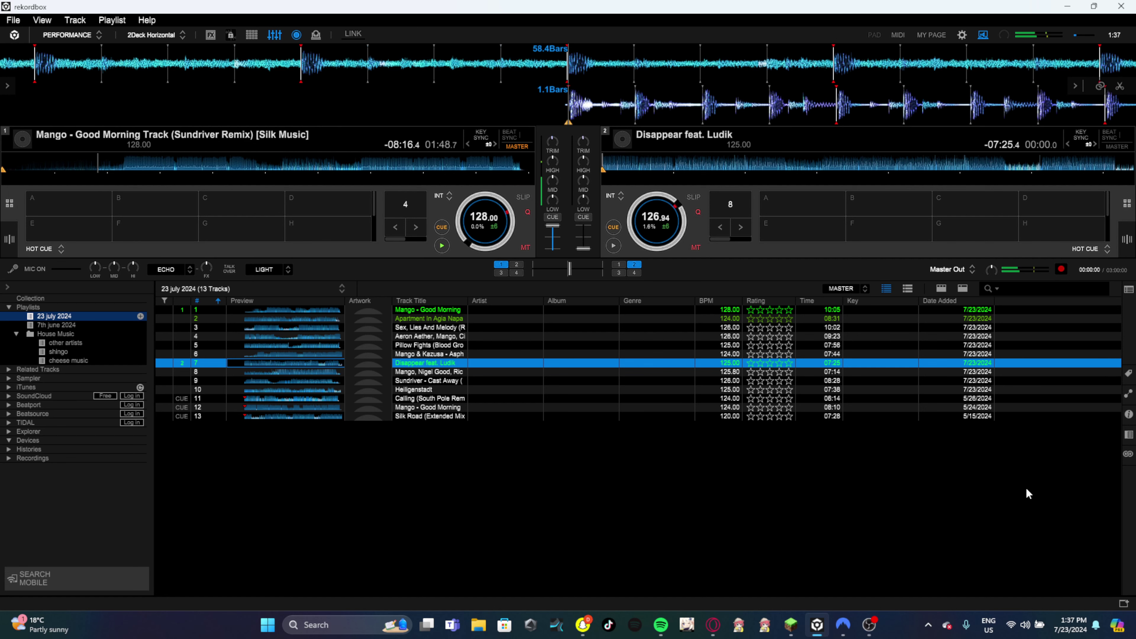
pyautogui.hotkey('shift', 'Up')
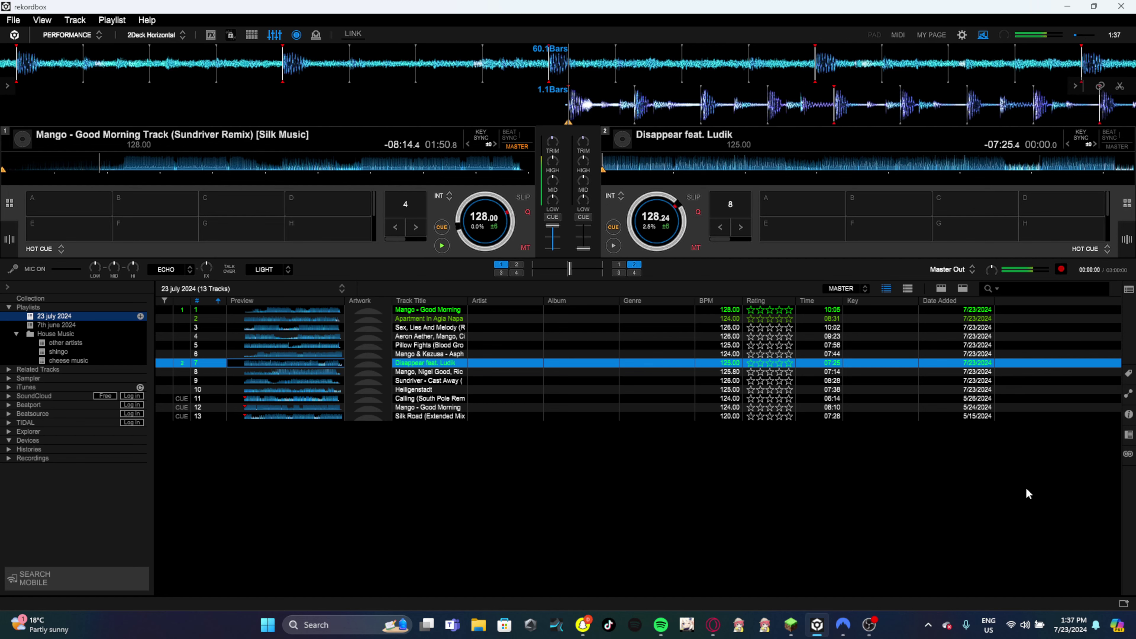
pyautogui.hotkey('shift', 'Down')
pyautogui.hotkey('shift', 'Up')
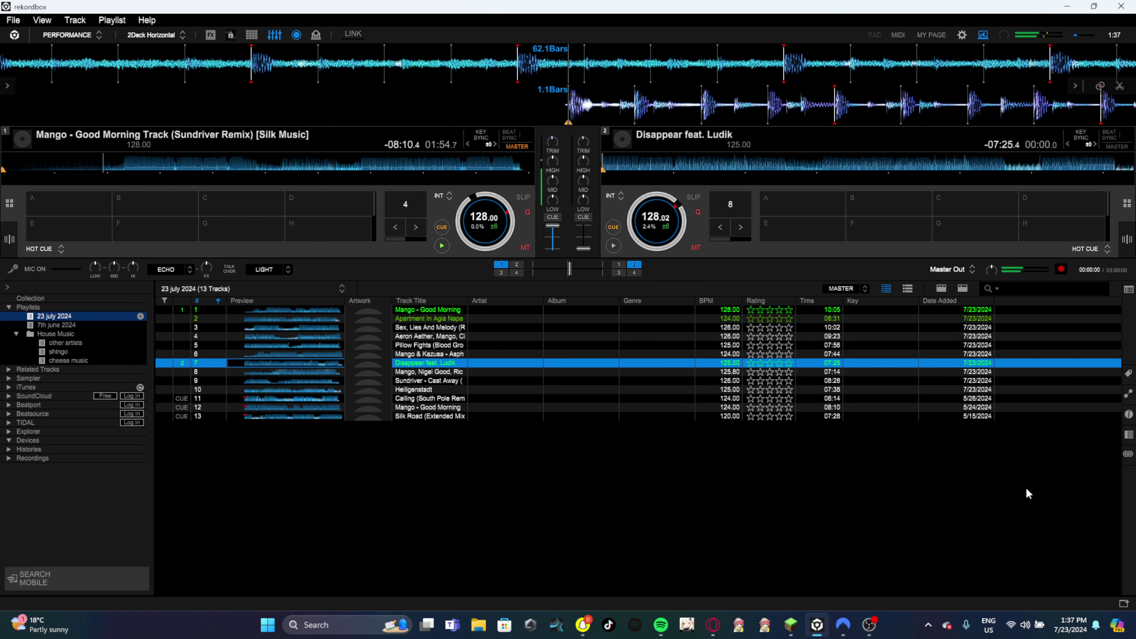
pyautogui.hotkey('shift', 'Down')
pyautogui.hotkey('shift', 'Up')
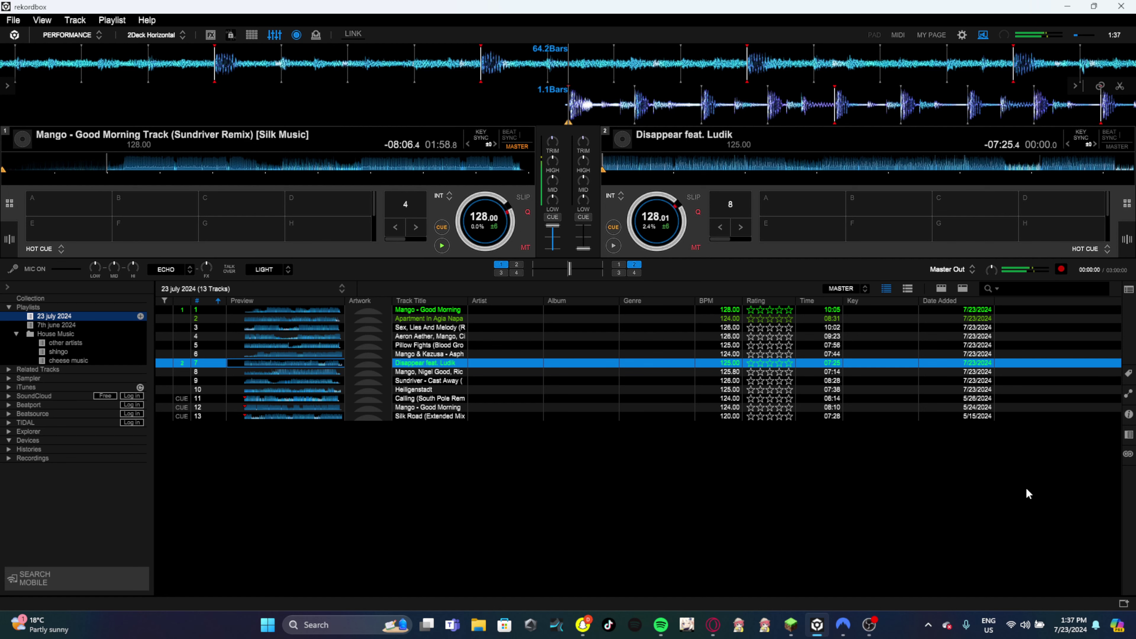
pyautogui.hotkey('shift', 'Down')
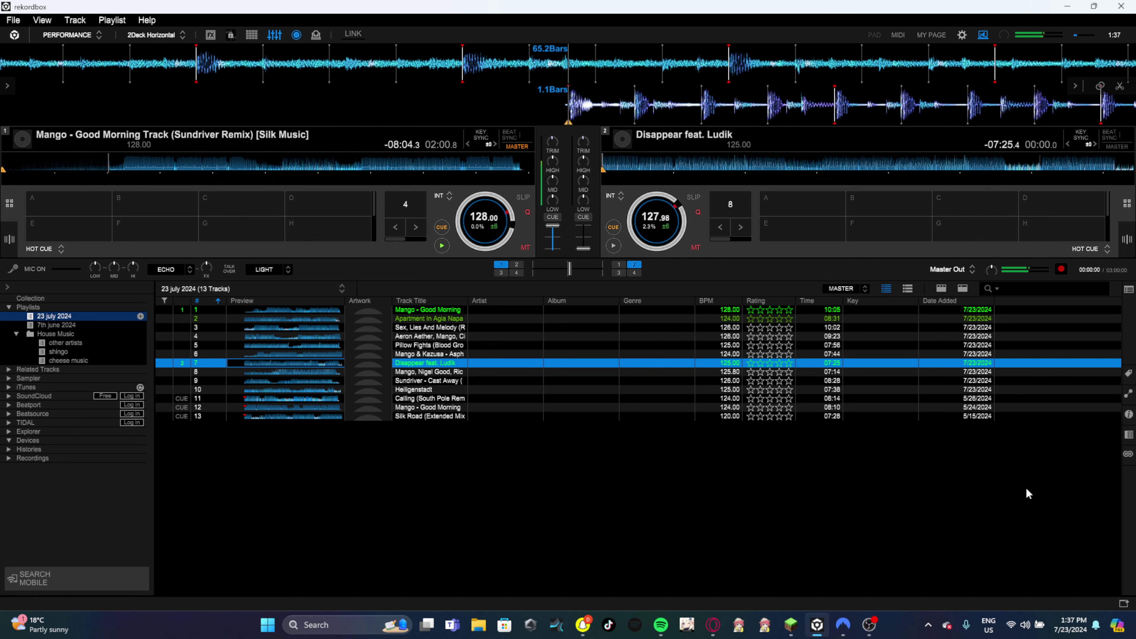
pyautogui.hotkey('shift', 'Up')
pyautogui.hotkey('shift', 'Up')
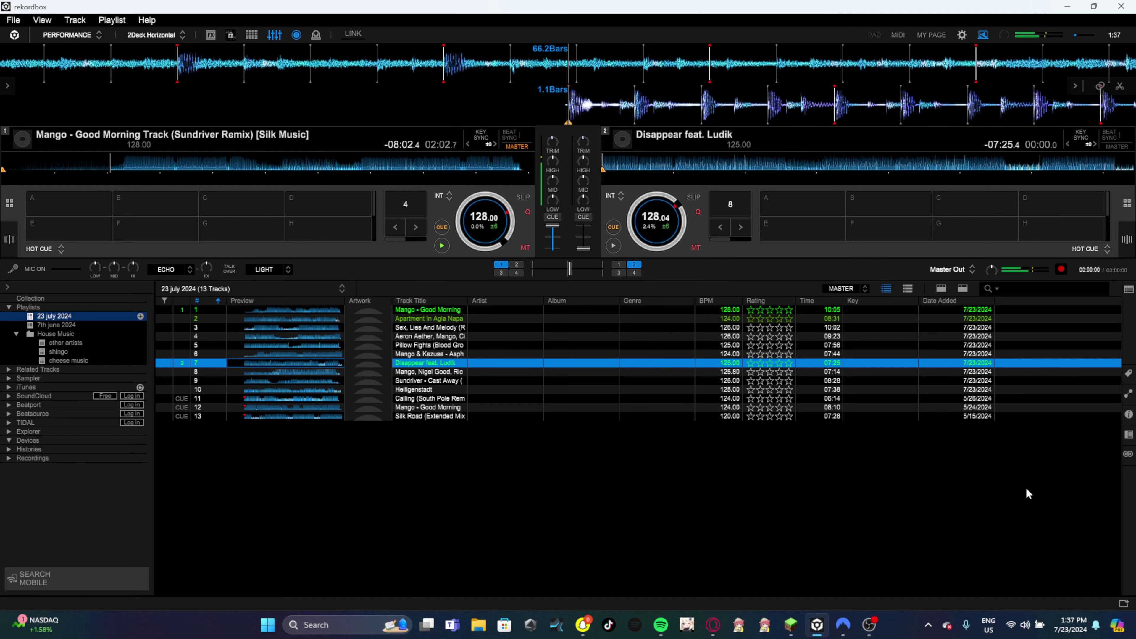
pyautogui.hotkey('shift', 'Down')
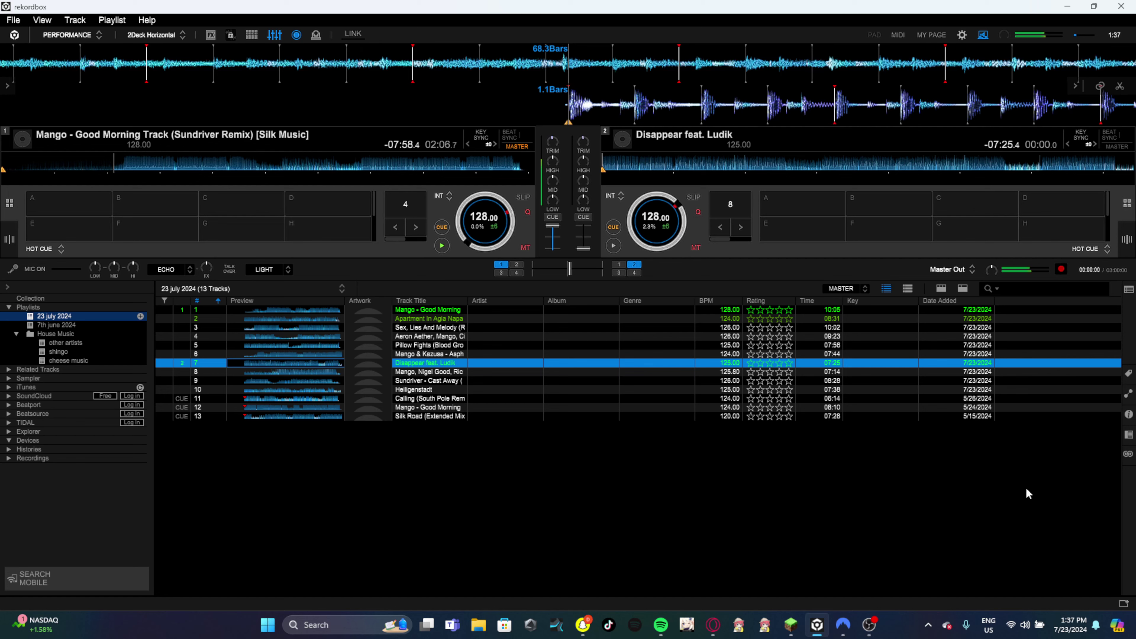
pyautogui.hotkey('shift', 'Down')
pyautogui.hotkey('shift', 'Down')
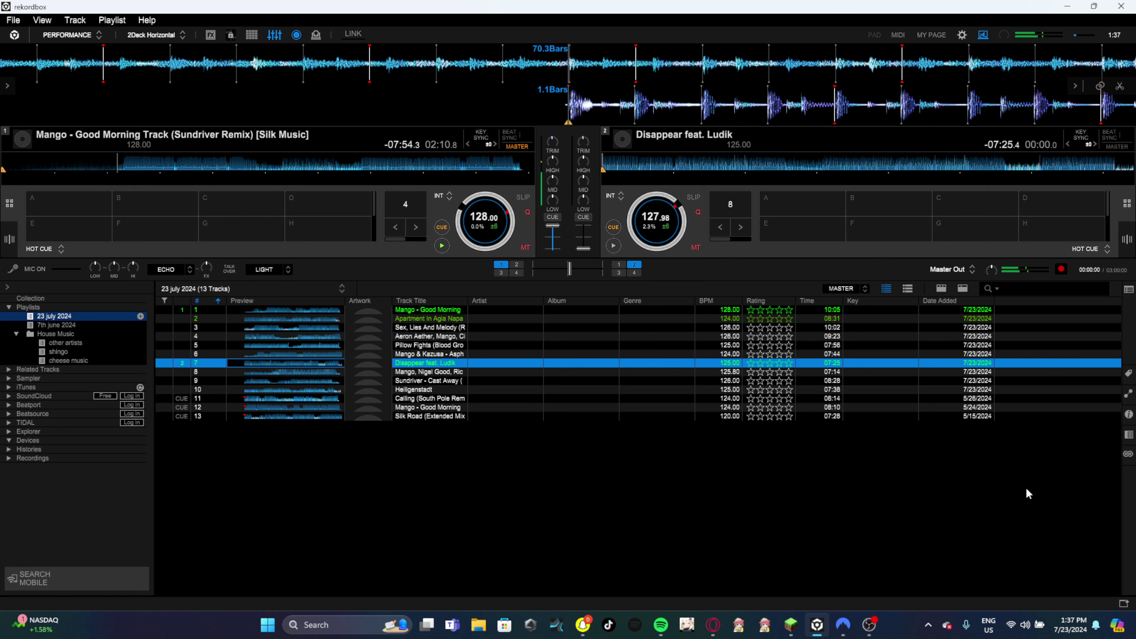
pyautogui.hotkey('shift', 'Up')
pyautogui.hotkey('shift', 'Up')
pyautogui.hotkey('shift', 'Up')
pyautogui.hotkey('shift', 'Up')
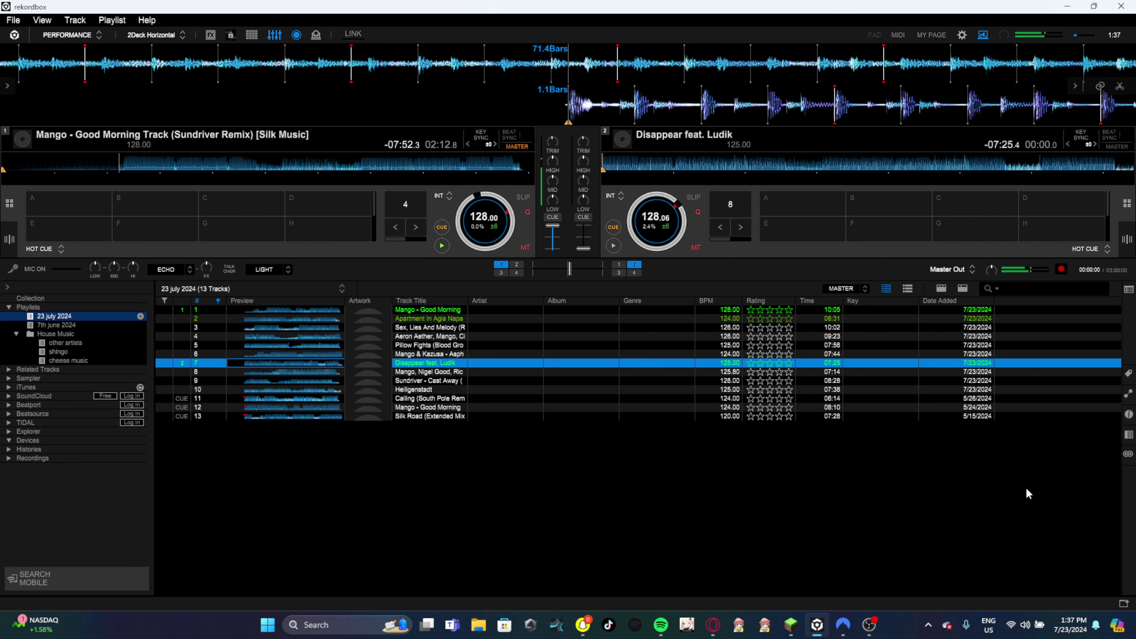
pyautogui.hotkey('shift', 'Down')
pyautogui.hotkey('shift', 'Up')
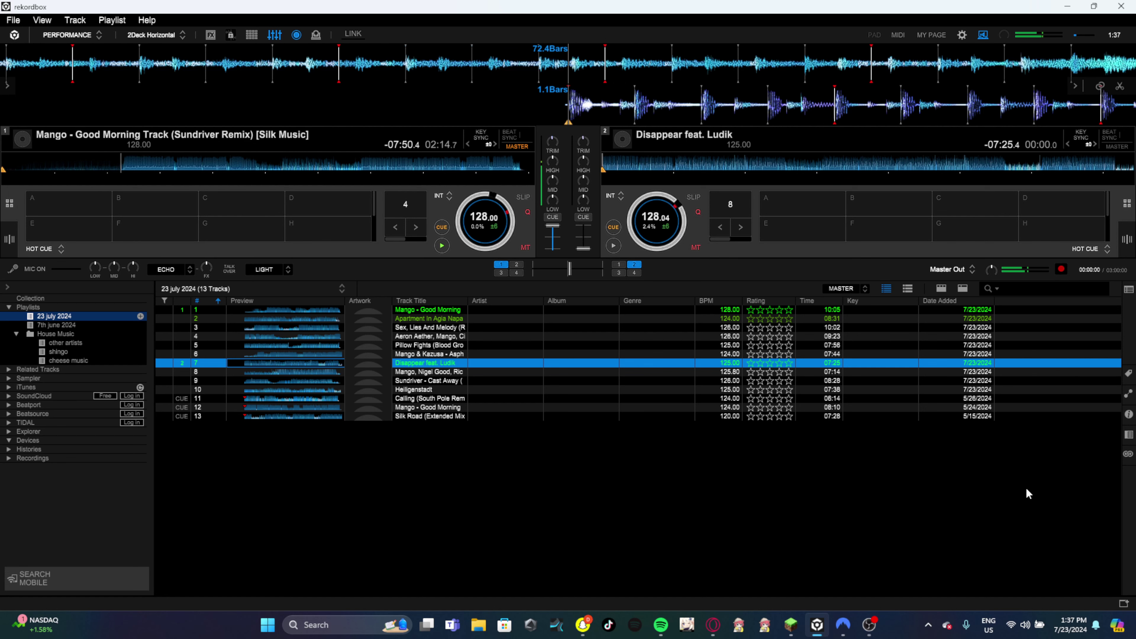
pyautogui.hotkey('shift', 'Down')
pyautogui.hotkey('shift', 'Up')
pyautogui.hotkey('shift', 'Up')
pyautogui.hotkey('shift', 'Up')
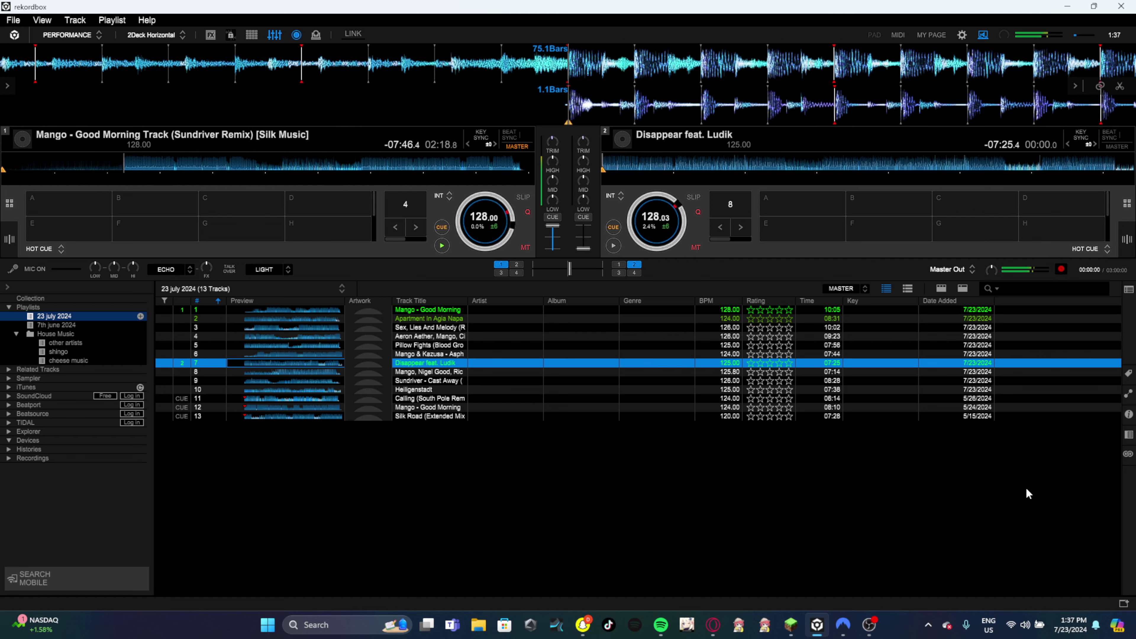
# Enable headphone cue on deck 2 and preview Disappear feat. Ludik, restarting it from its opening cue point.
pyautogui.hotkey('ctrl', '2')
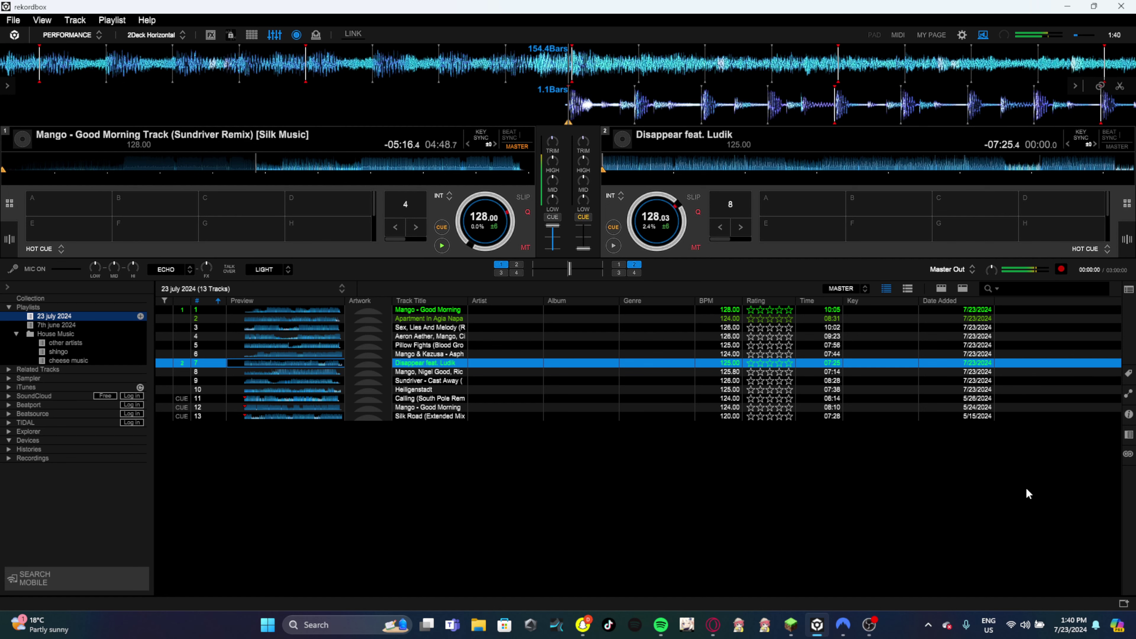
pyautogui.press('m')
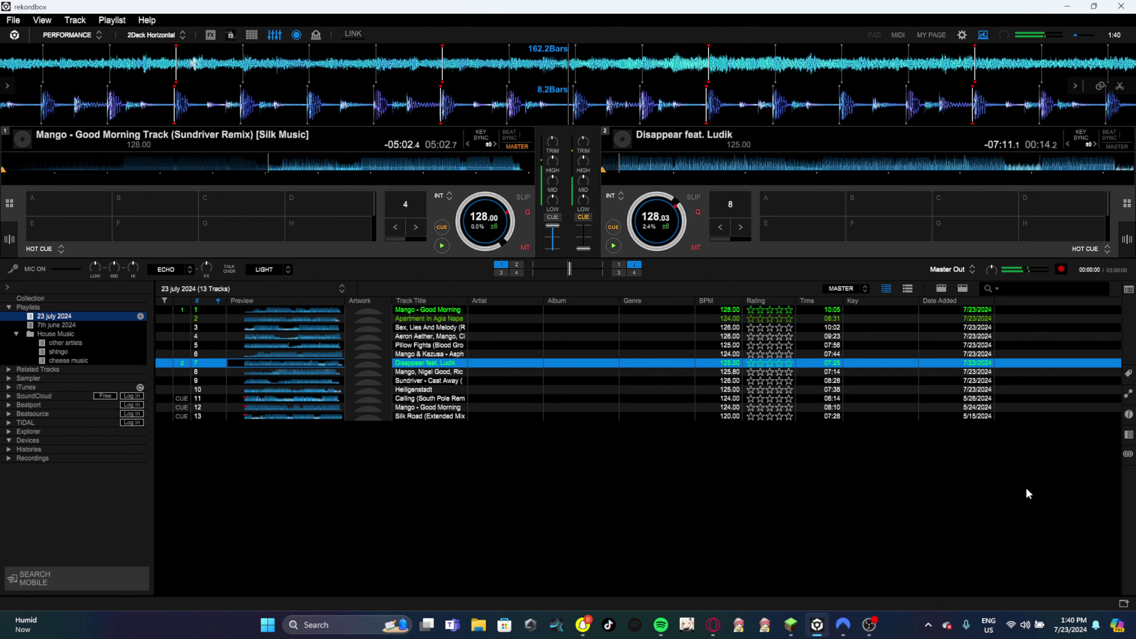
pyautogui.press('x')
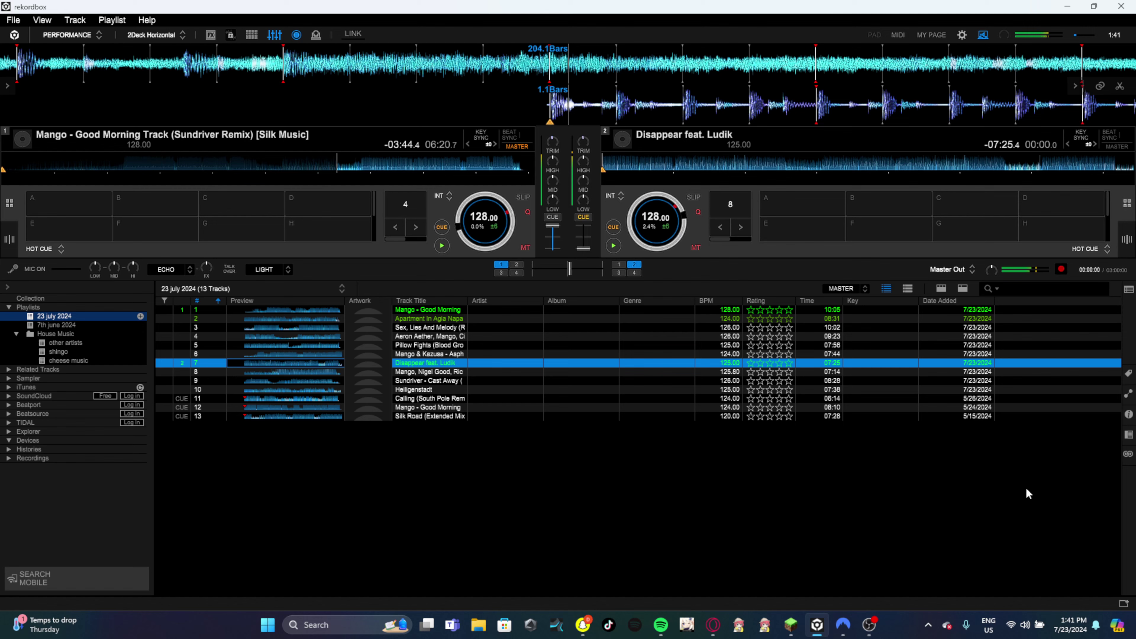
pyautogui.press('space')
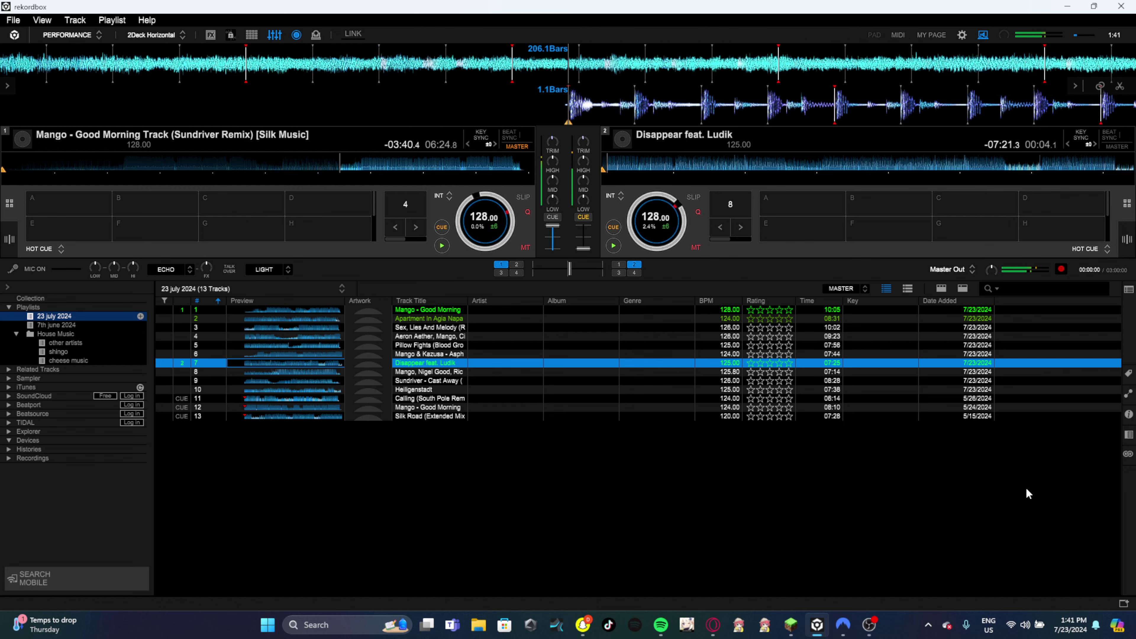
# Switch the performance pads to PAD FX and run a 4-beat auto loop on deck 1, releasing it again.
pyautogui.press('c')
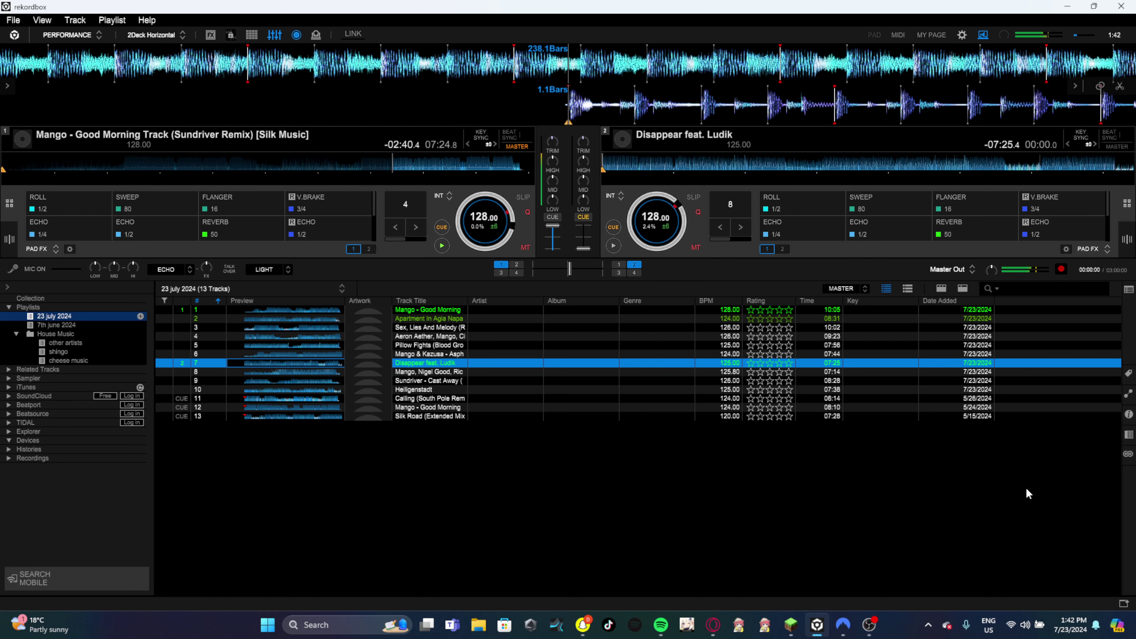
pyautogui.click(314, 203)
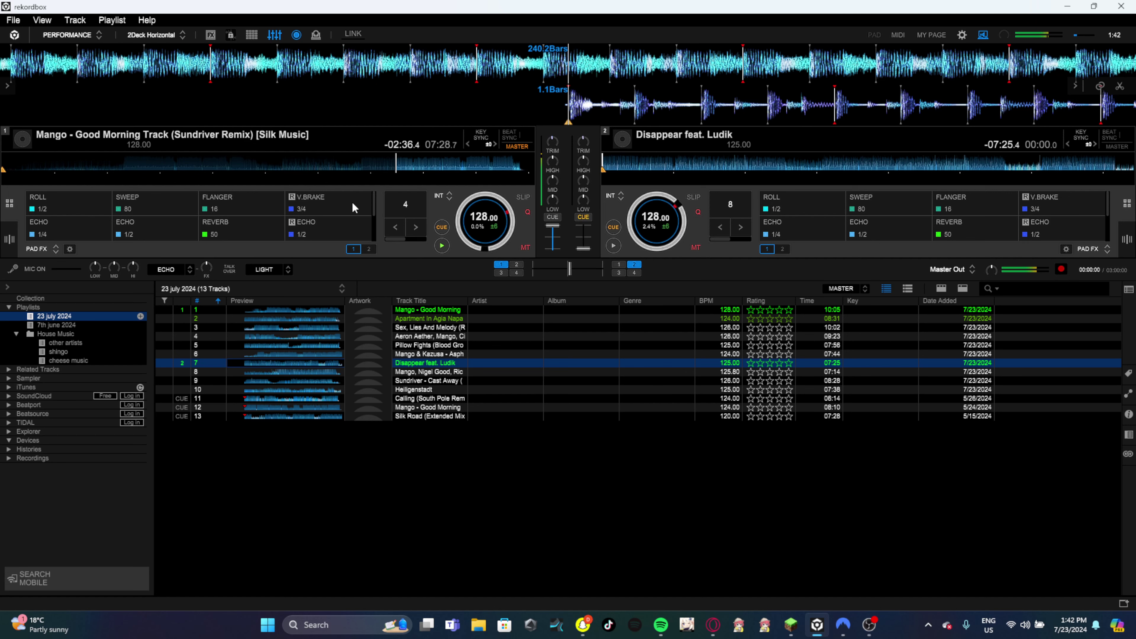
pyautogui.click(415, 205)
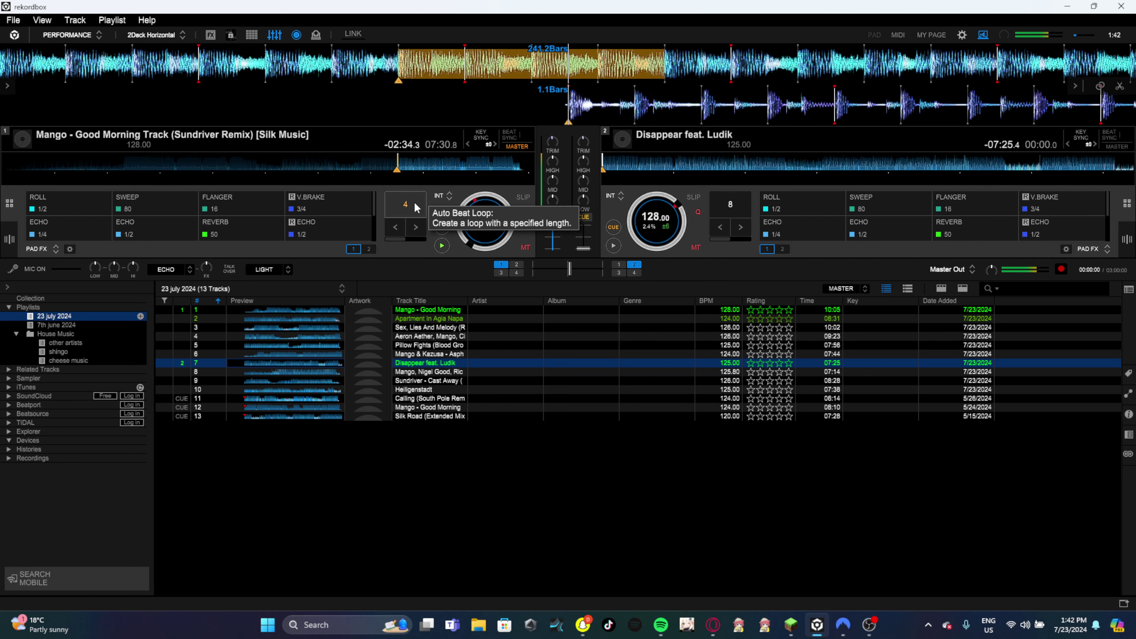
pyautogui.click(415, 206)
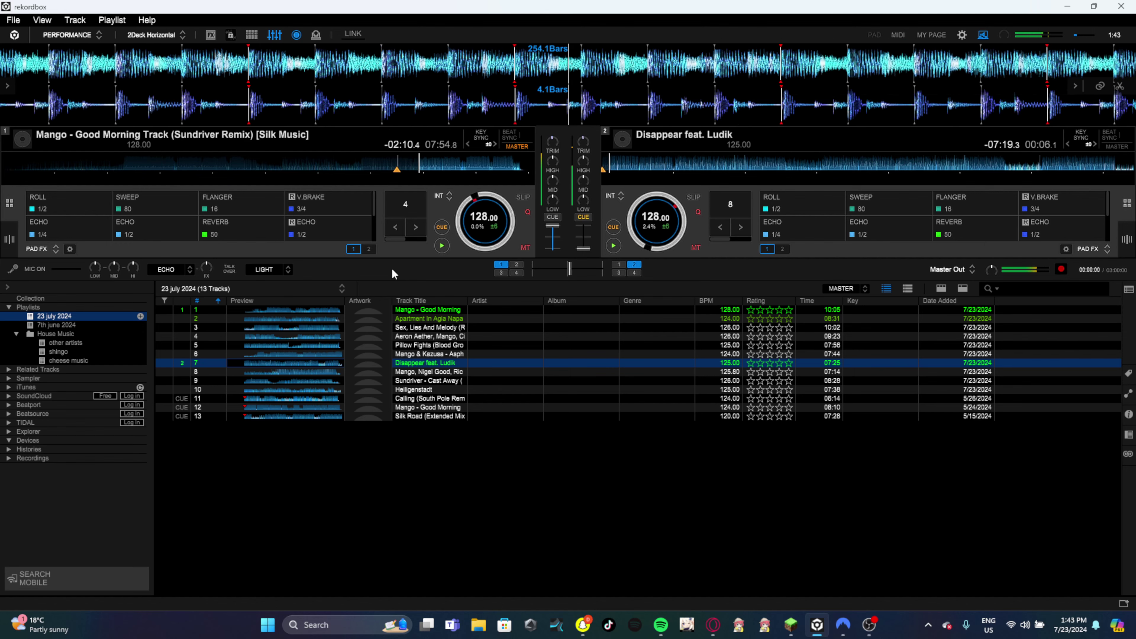
# Return deck 2 to its cue point and bring Disappear feat. Ludik in as the master track.
pyautogui.press('n')
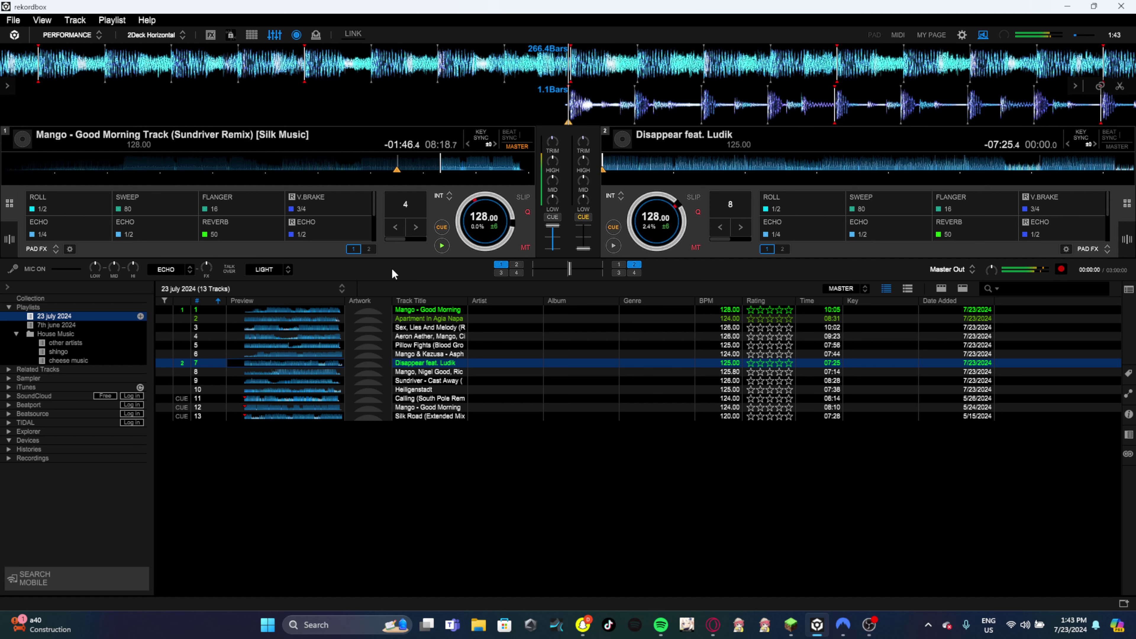
pyautogui.press('space')
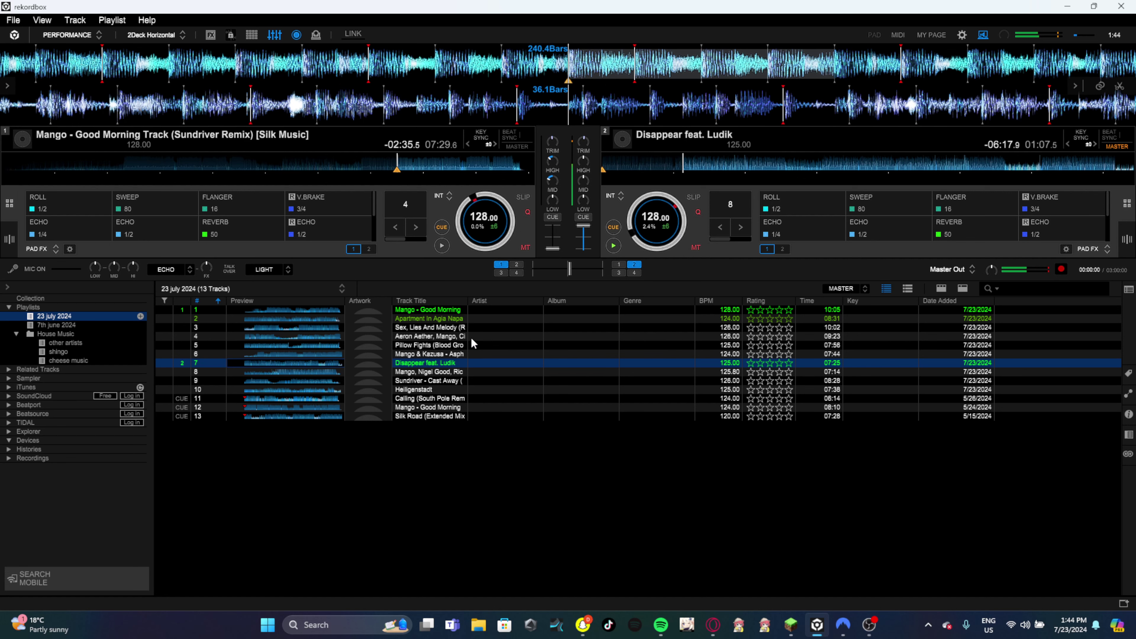
# Load Sex, Lies And Melody (Roddy Reynaert Remix) from the playlist onto deck 1.
pyautogui.press('Up')
pyautogui.press('Up')
pyautogui.press('Up')
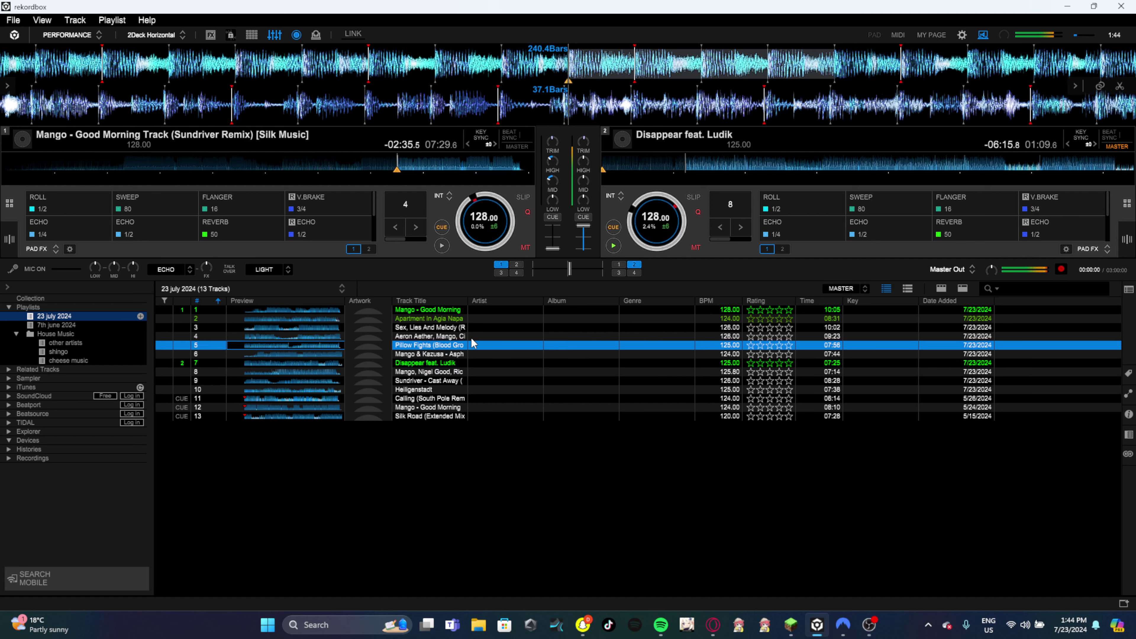
pyautogui.press('Up')
pyautogui.hotkey('shift', 'Left')
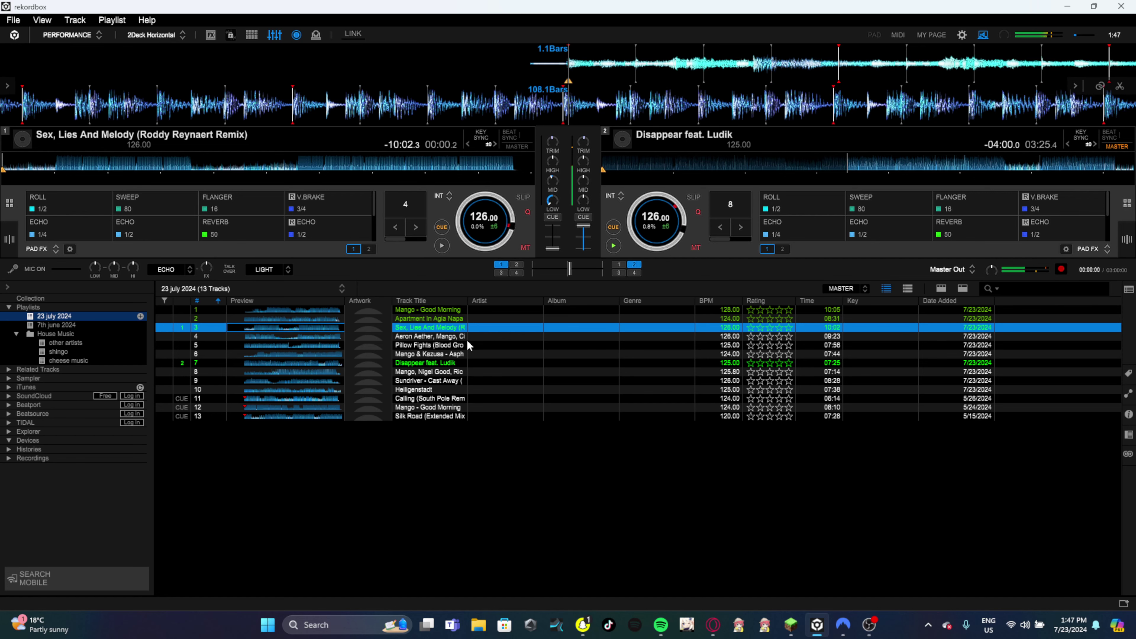
# Close the Snapchat window from its taskbar preview.
pyautogui.moveTo(587, 632)
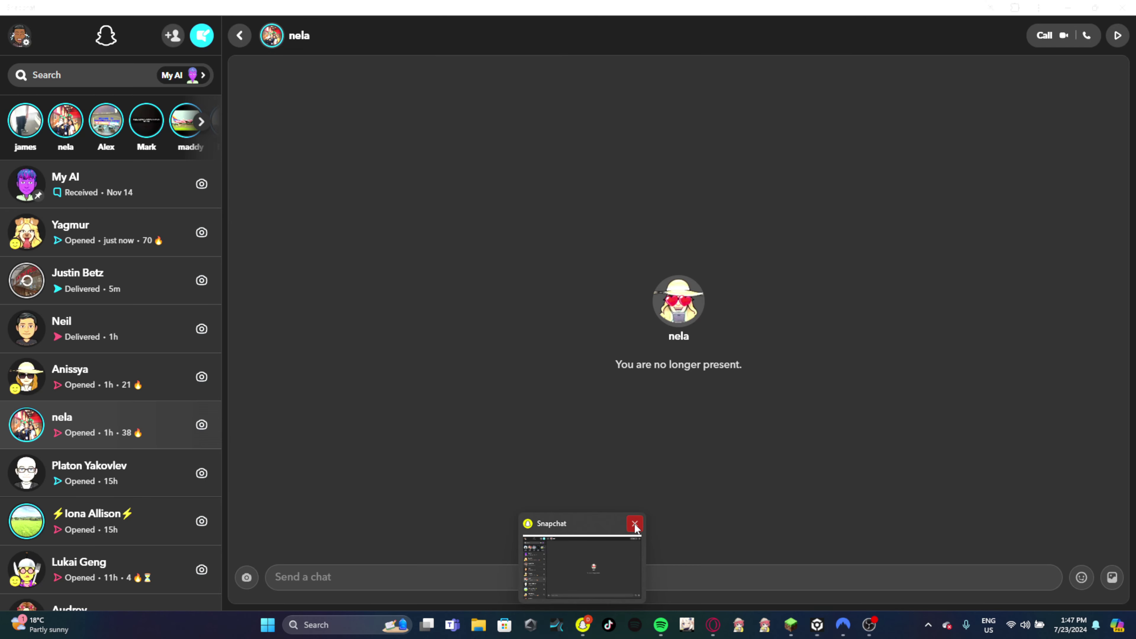
pyautogui.click(635, 525)
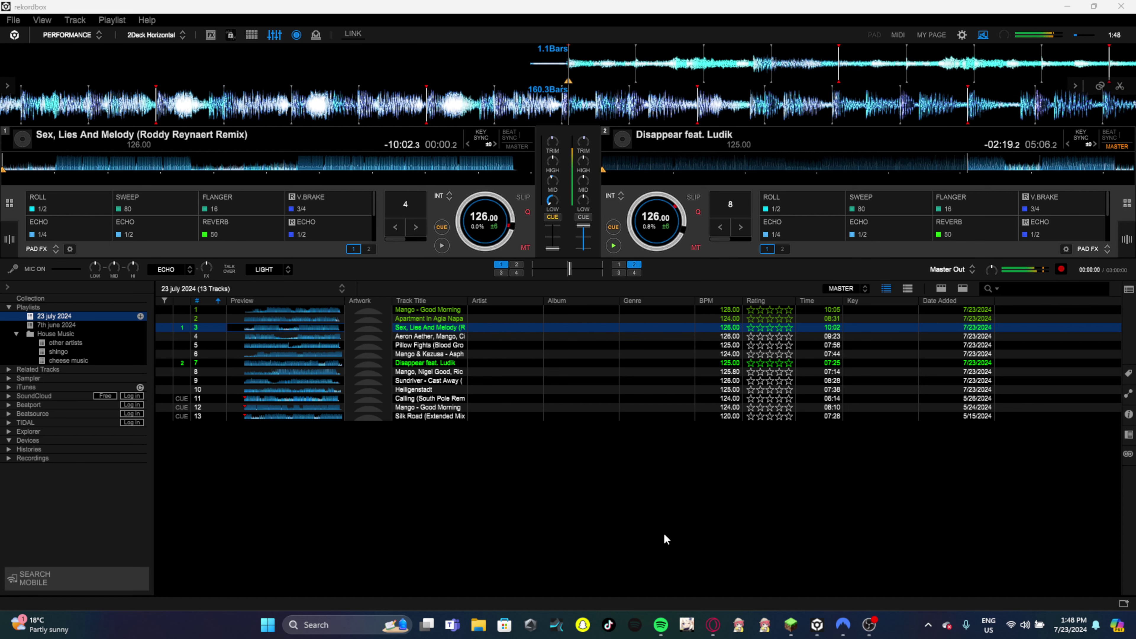
# Start playback on deck 1 and load Sundriver - Cast Away (Club Mix) [Silk Music] onto deck 2.
pyautogui.press('z')
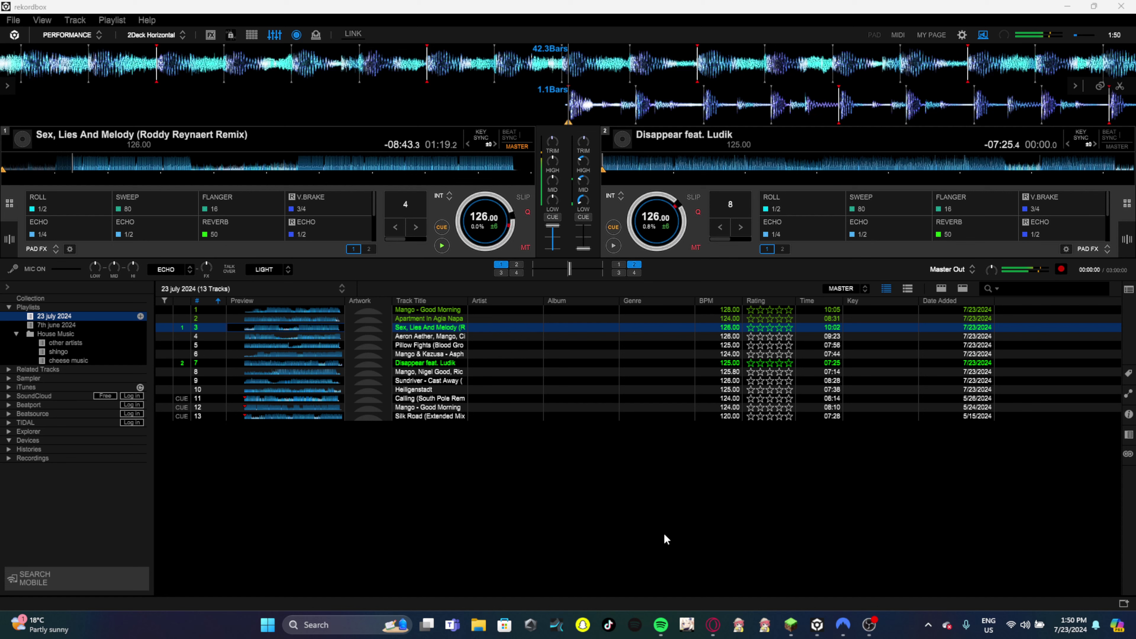
pyautogui.press('Down')
pyautogui.press('Down')
pyautogui.press('Down')
pyautogui.press('Down')
pyautogui.press('Down')
pyautogui.press('Down')
pyautogui.press('Down')
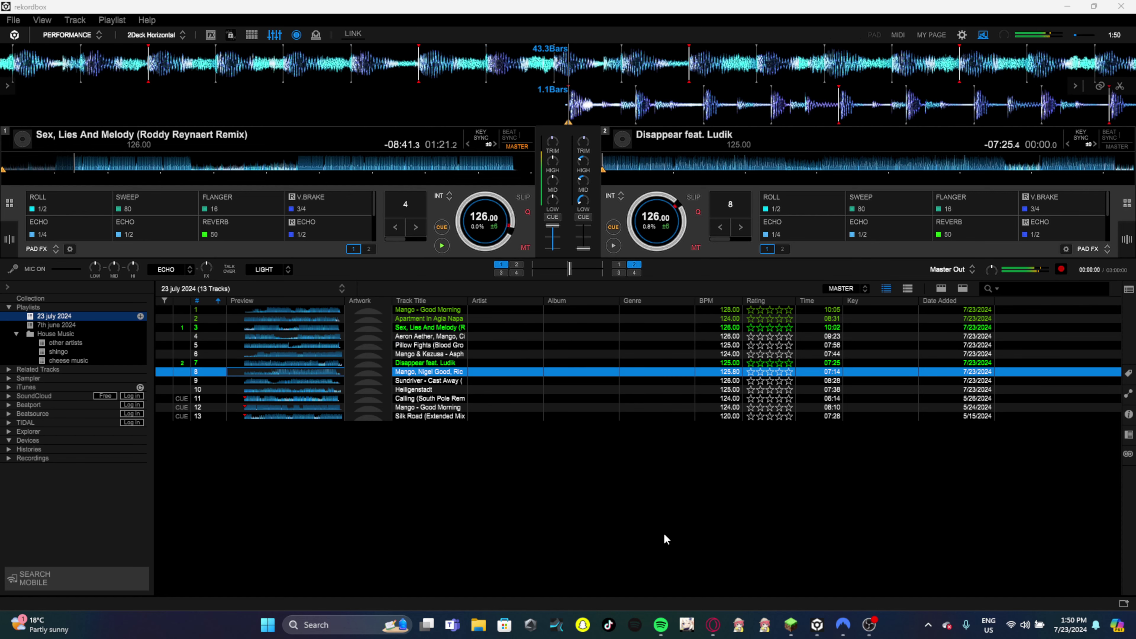
pyautogui.press('Up')
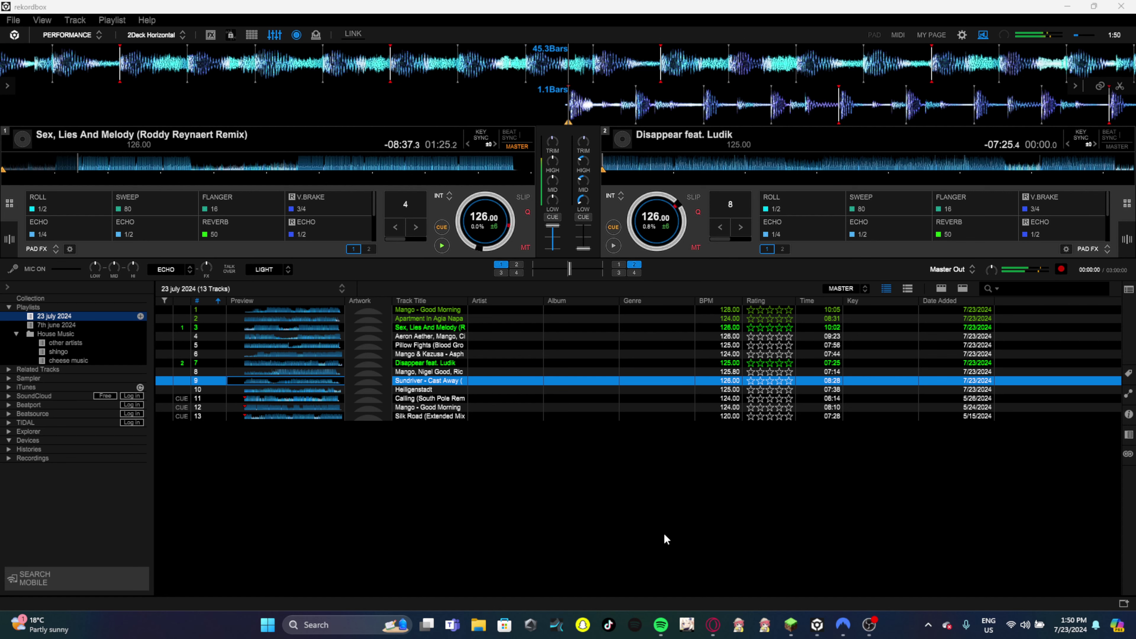
pyautogui.hotkey('shift', 'Right')
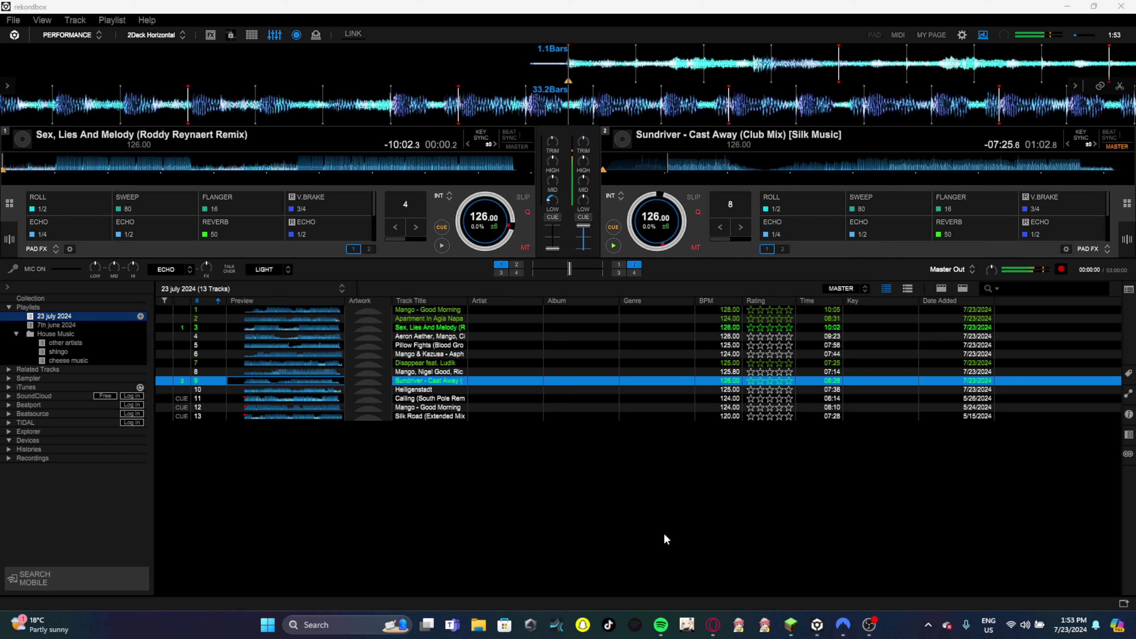
# Load Aeron Aether, Mango, Civil Servants - Searching For A Memory (Sundriver Inst.) [Silk Music] from the playlist onto deck 1.
pyautogui.press('Down')
pyautogui.press('Down')
pyautogui.press('Down')
pyautogui.press('Down')
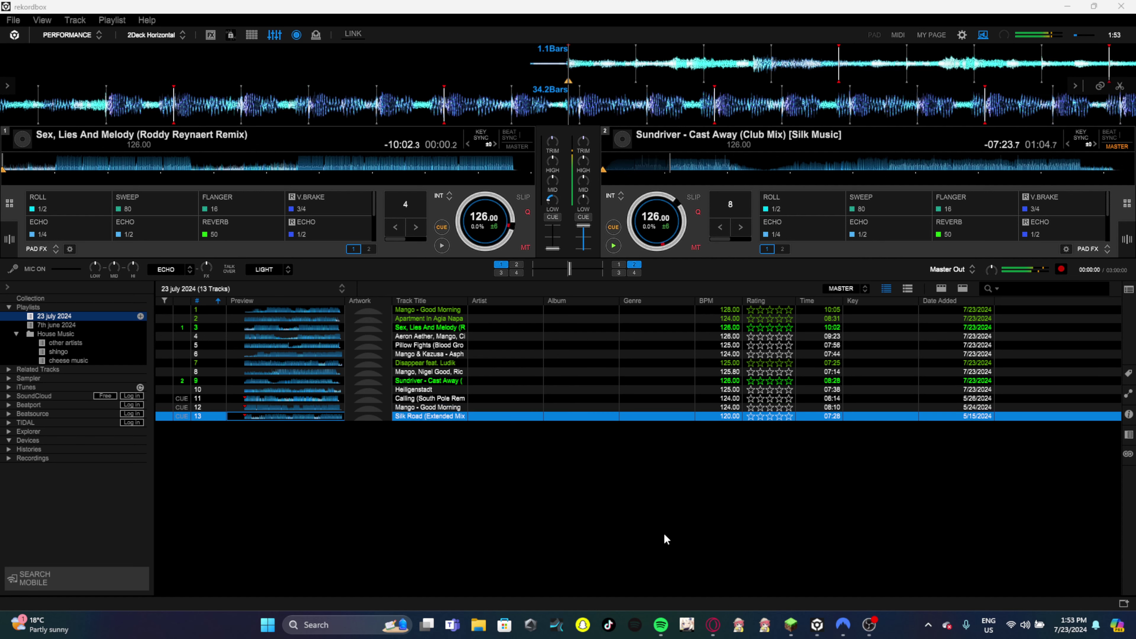
pyautogui.press('Up')
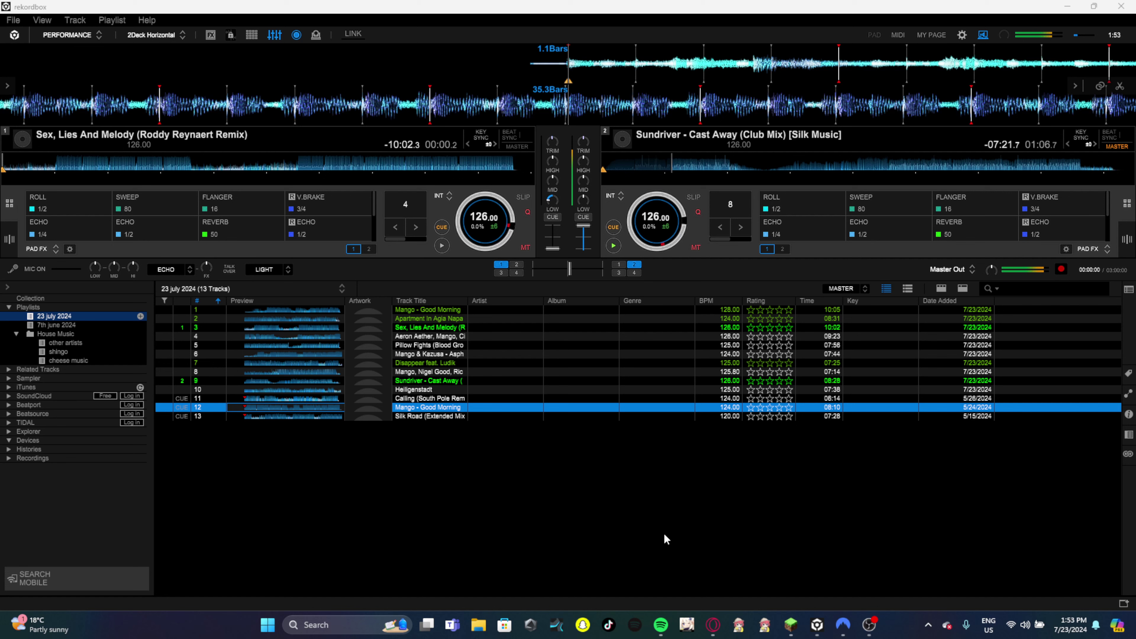
pyautogui.press('Up')
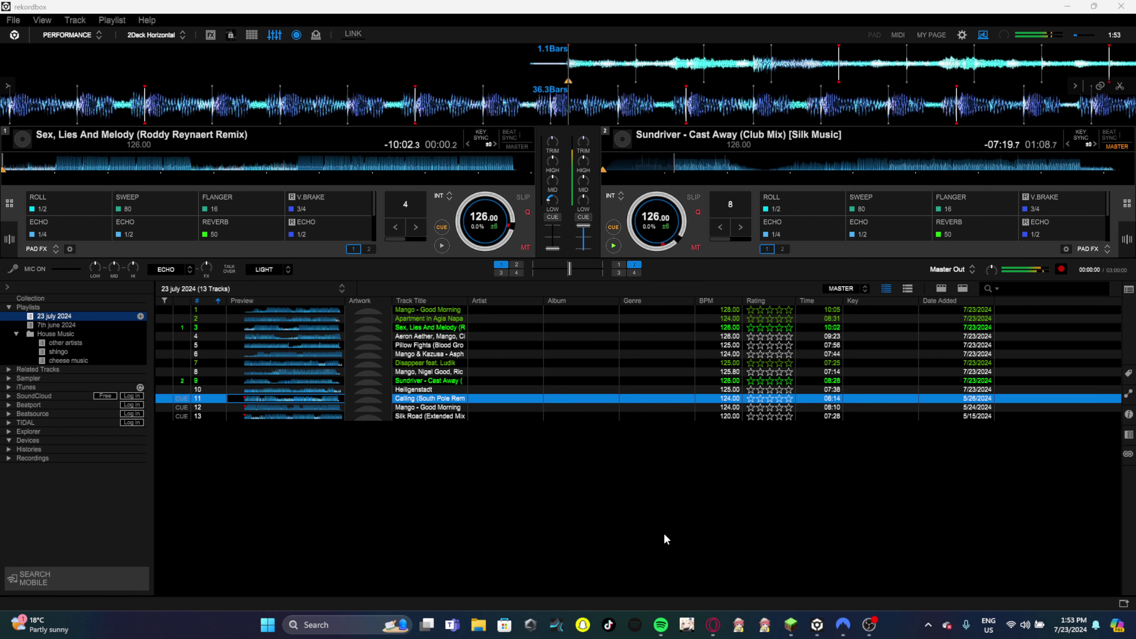
pyautogui.press('Up')
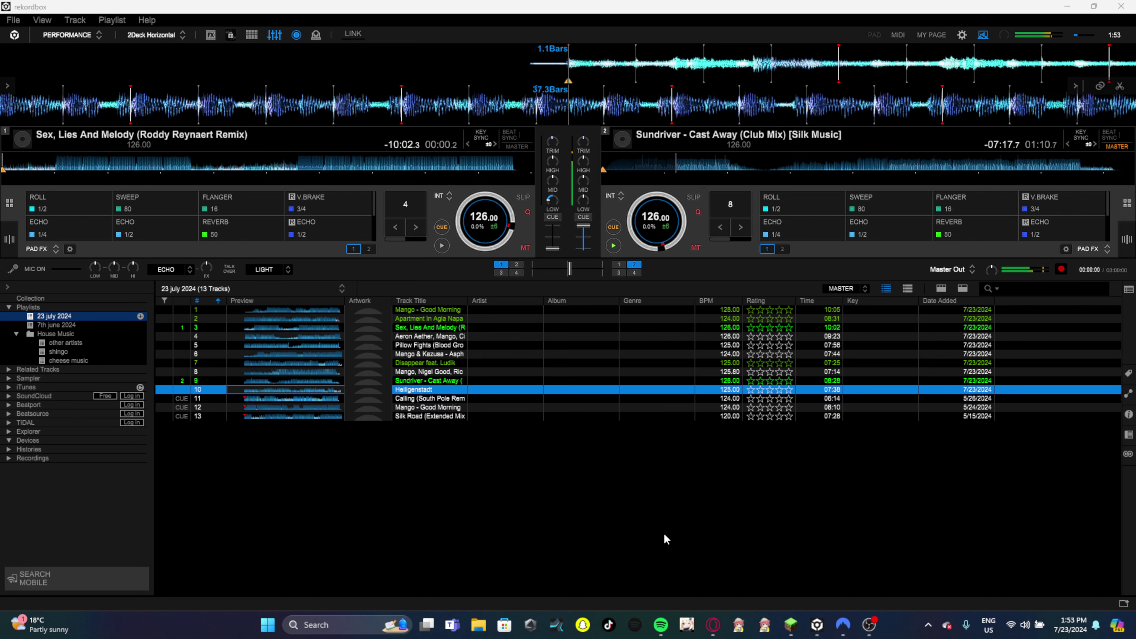
pyautogui.press('Up')
pyautogui.press('Up')
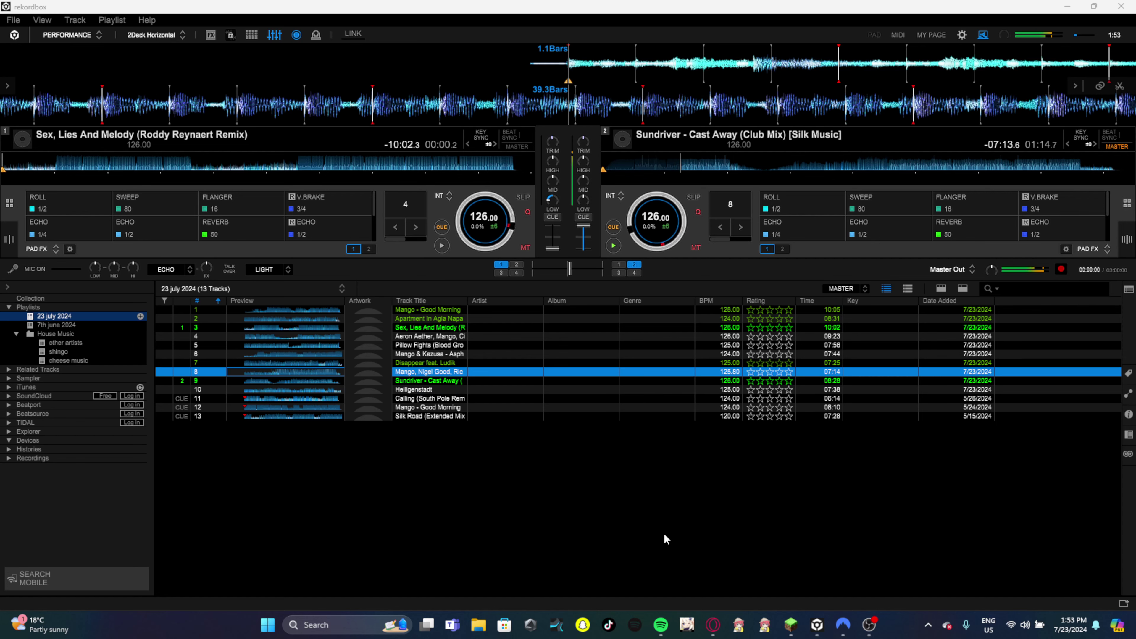
pyautogui.press('Up')
pyautogui.press('Up')
pyautogui.press('Up')
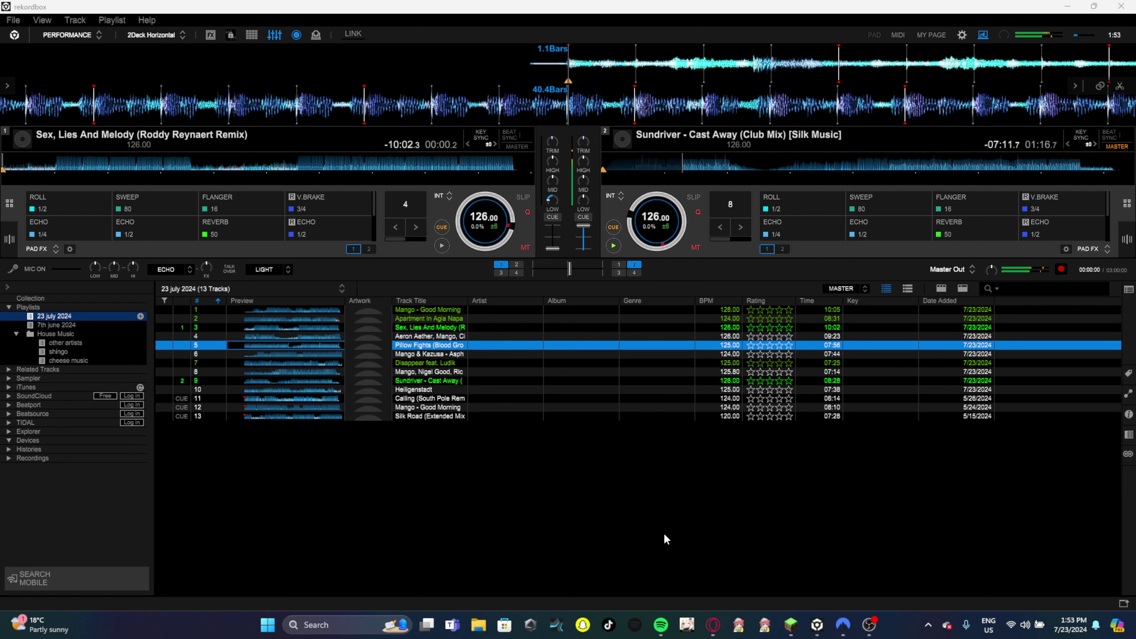
pyautogui.press('Up')
pyautogui.press('Up')
pyautogui.press('Down')
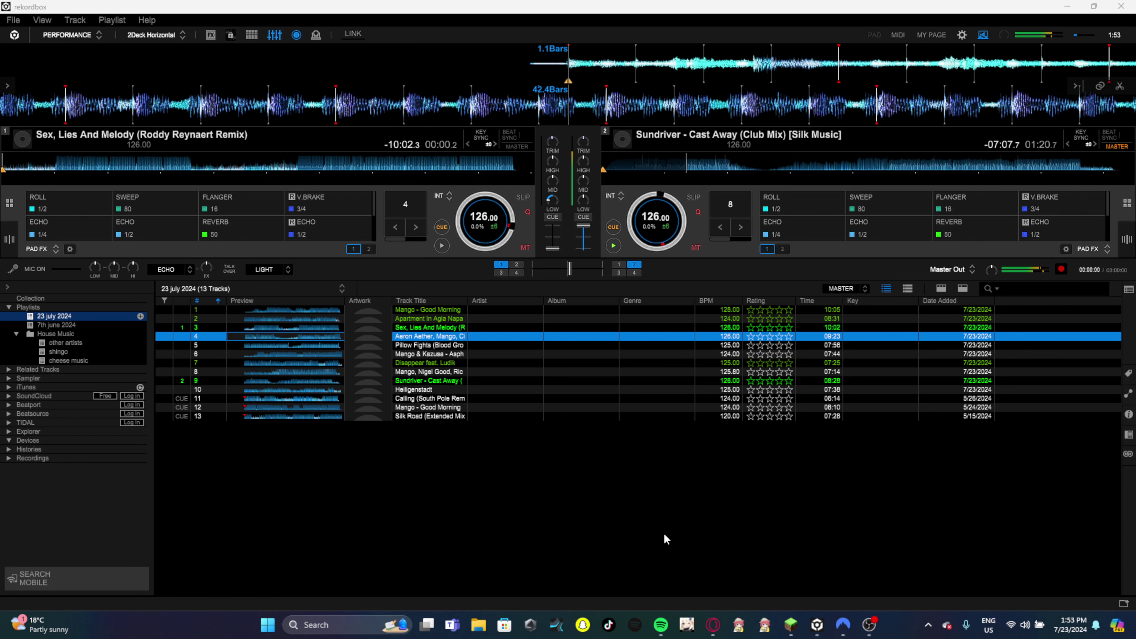
pyautogui.hotkey('shift', 'Left')
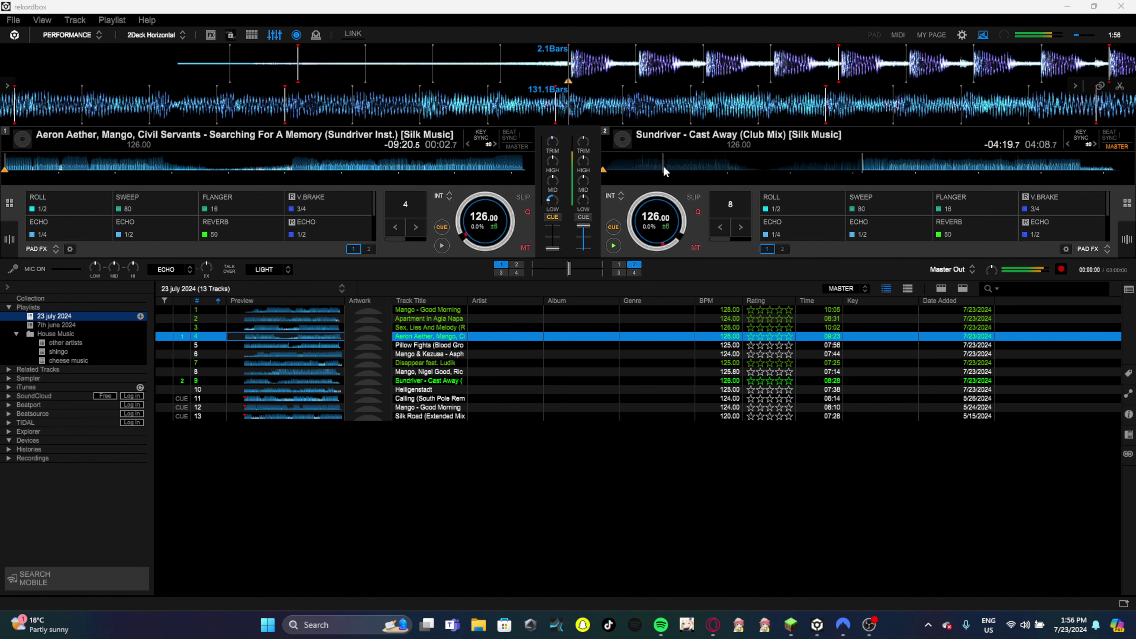
# Switch to OBS to check the recording and return to rekordbox.
pyautogui.click(761, 280)
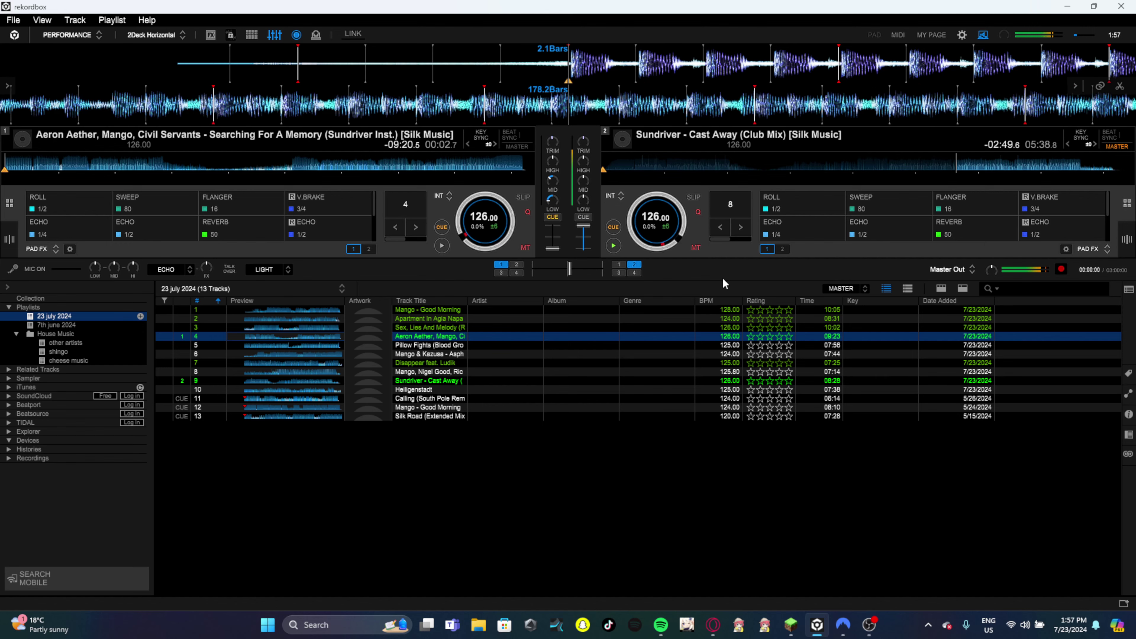
pyautogui.hotkey('alt', 'Tab')
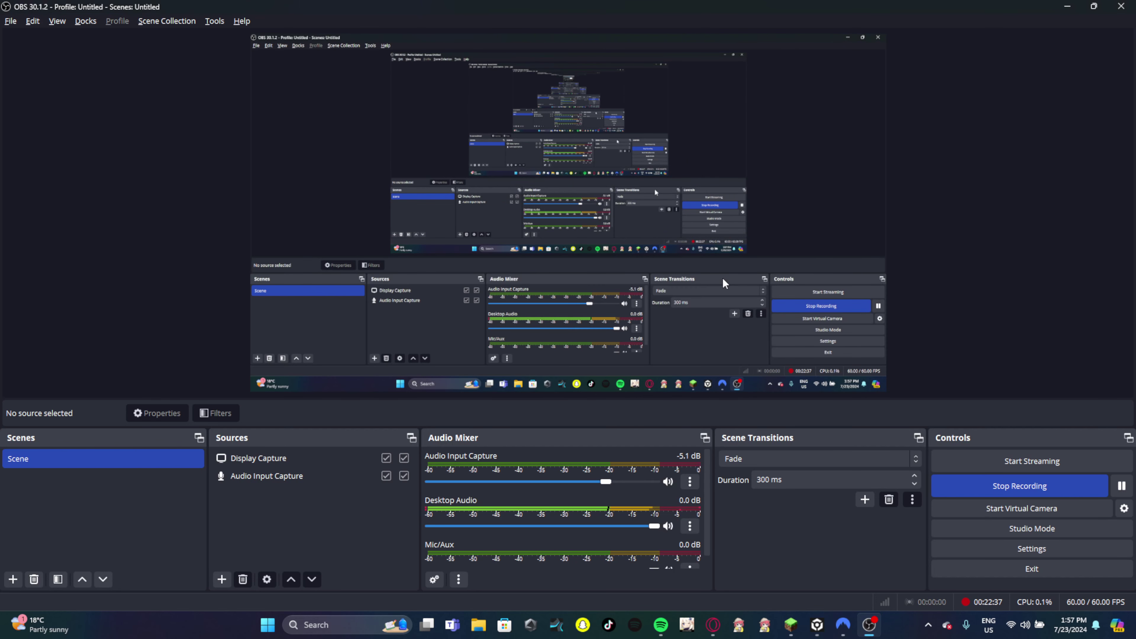
pyautogui.hotkey('alt', 'Tab')
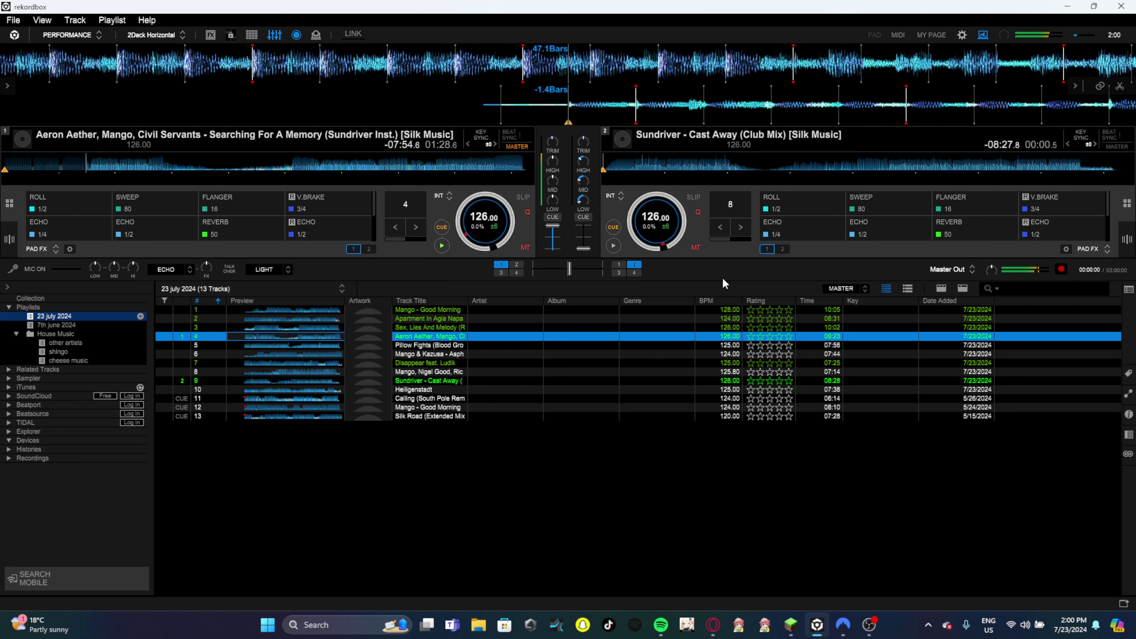
# Look through the 23 july 2024 playlist for a track to follow on deck 2, comparing titles and BPM.
pyautogui.press('Down')
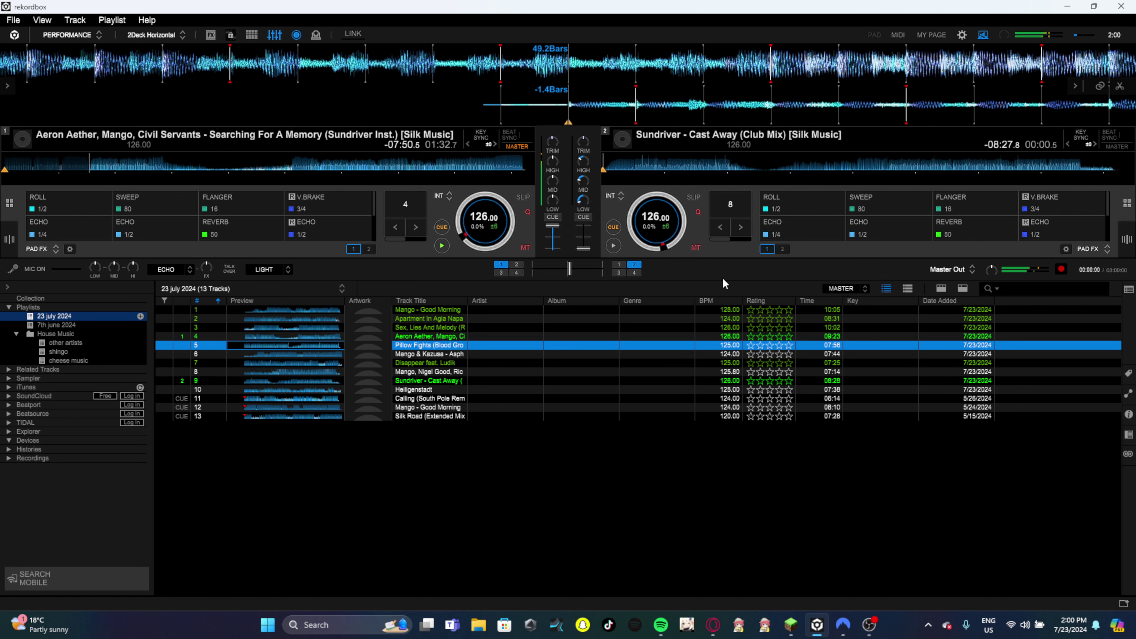
pyautogui.press('Down')
pyautogui.press('Up')
pyautogui.press('Up')
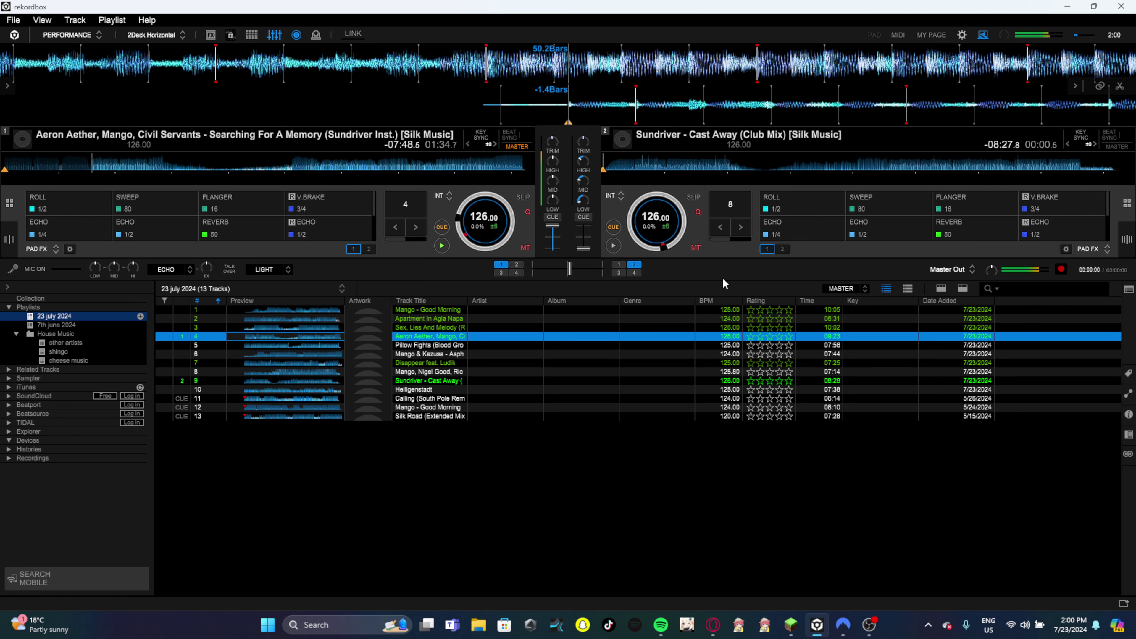
pyautogui.press('Down')
pyautogui.press('Down')
pyautogui.press('Down')
pyautogui.press('Down')
pyautogui.press('Down')
pyautogui.press('Down')
pyautogui.press('Down')
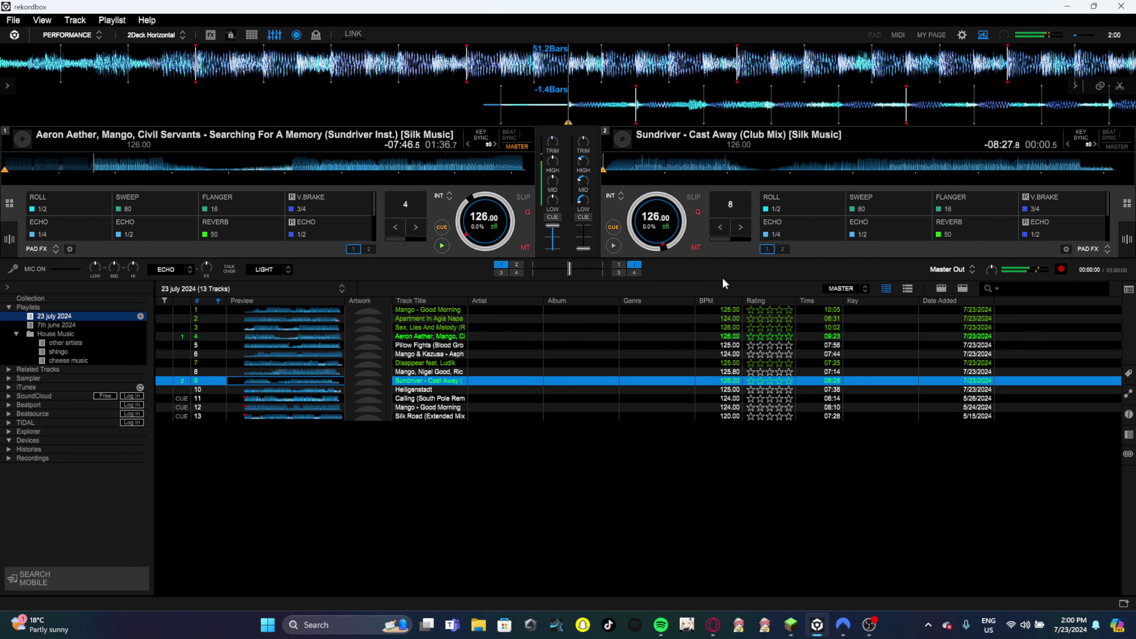
pyautogui.press('Up')
pyautogui.press('Up')
pyautogui.press('Up')
pyautogui.press('Up')
pyautogui.press('Up')
pyautogui.press('Up')
pyautogui.press('Up')
pyautogui.press('Up')
pyautogui.press('Up')
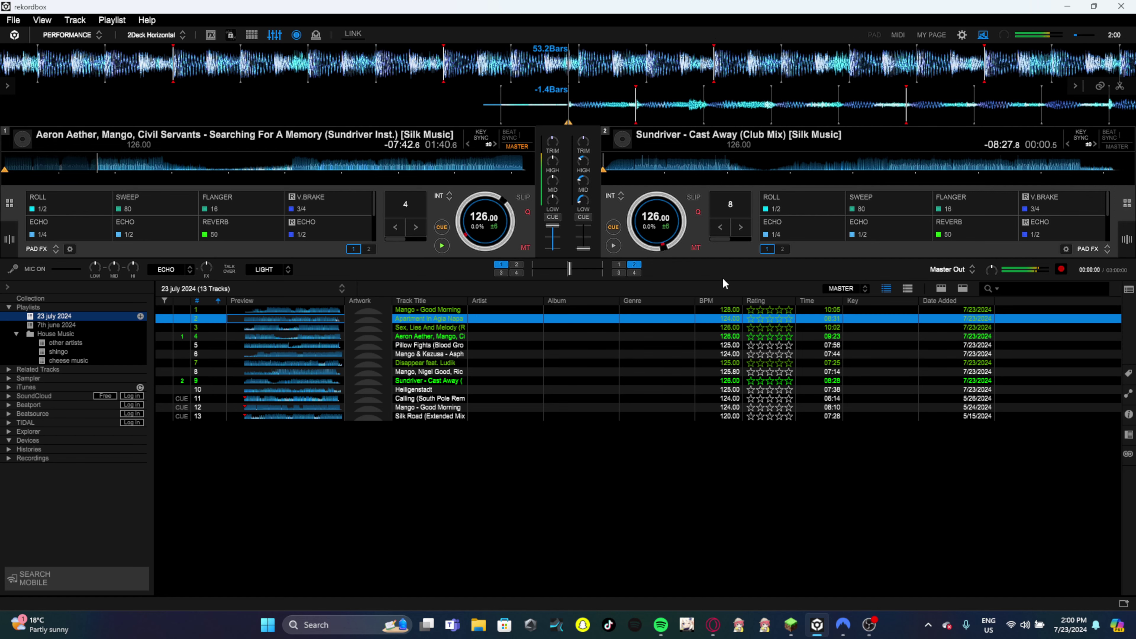
pyautogui.press('Down')
pyautogui.press('Down')
pyautogui.press('Down')
pyautogui.press('Down')
pyautogui.press('Down')
pyautogui.press('Down')
pyautogui.press('Down')
pyautogui.press('Down')
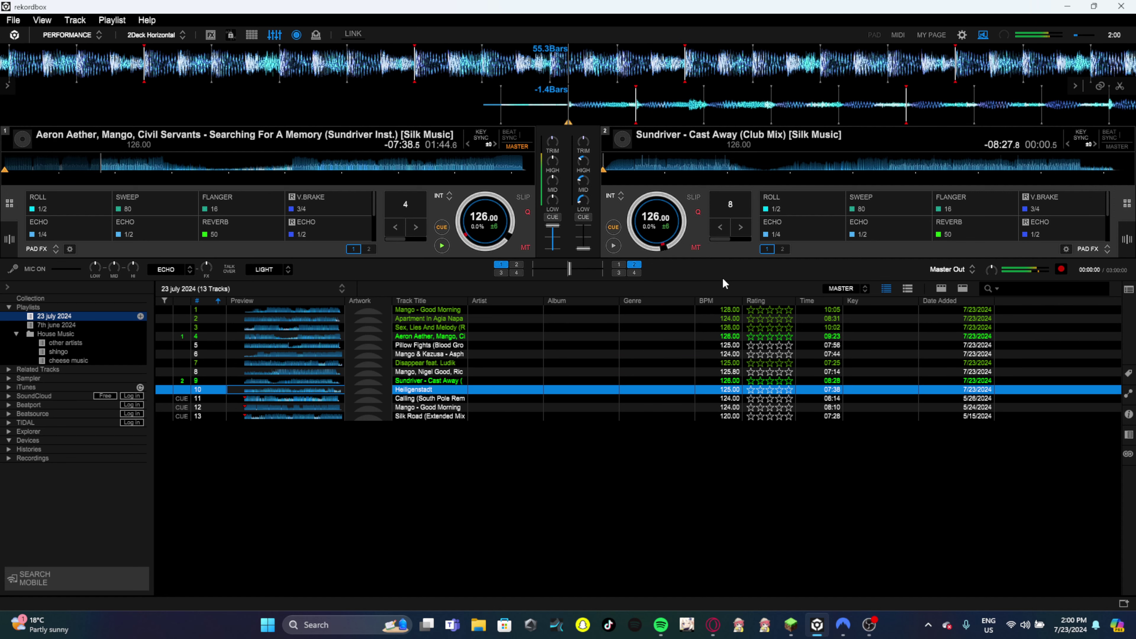
# Load Apartment In Agia Napa (Original mix) from the playlist onto deck 2.
pyautogui.press('Up')
pyautogui.press('Up')
pyautogui.press('Up')
pyautogui.press('Up')
pyautogui.press('Up')
pyautogui.press('Up')
pyautogui.press('Up')
pyautogui.press('Up')
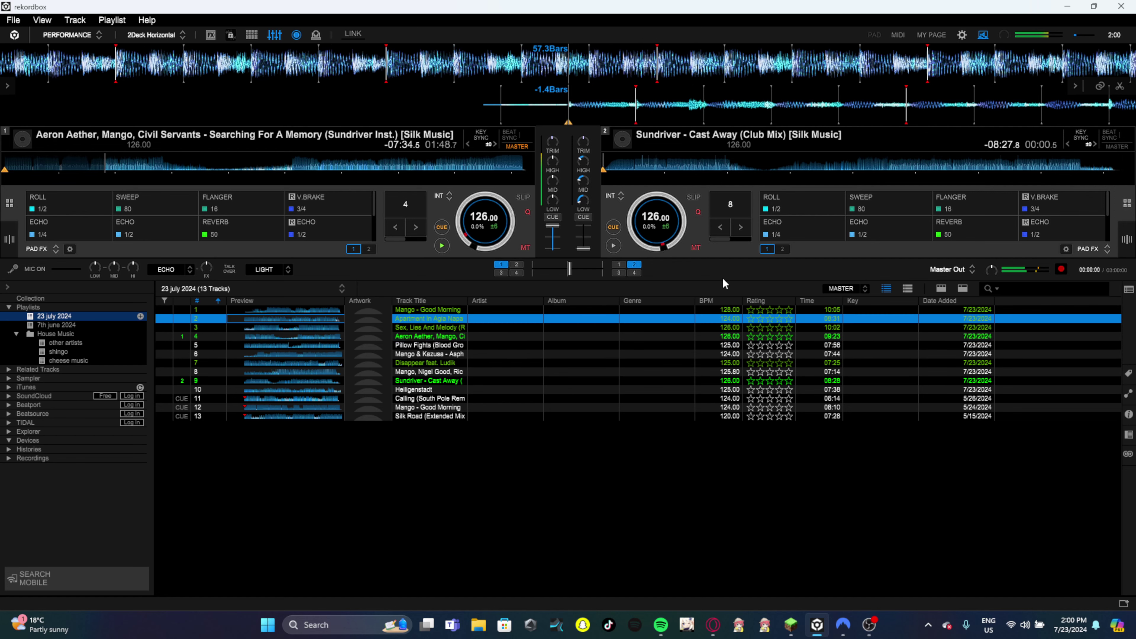
pyautogui.hotkey('shift', 'Right')
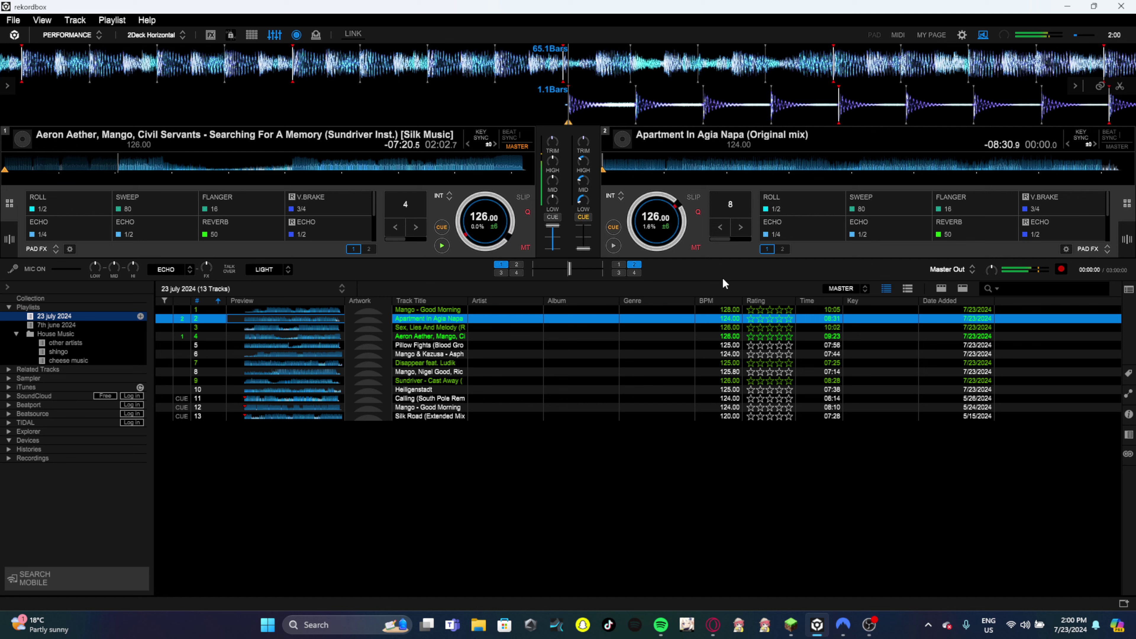
# Audition Apartment In Agia Napa on deck 2 against the playing track and return it to its cue point.
pyautogui.press('space')
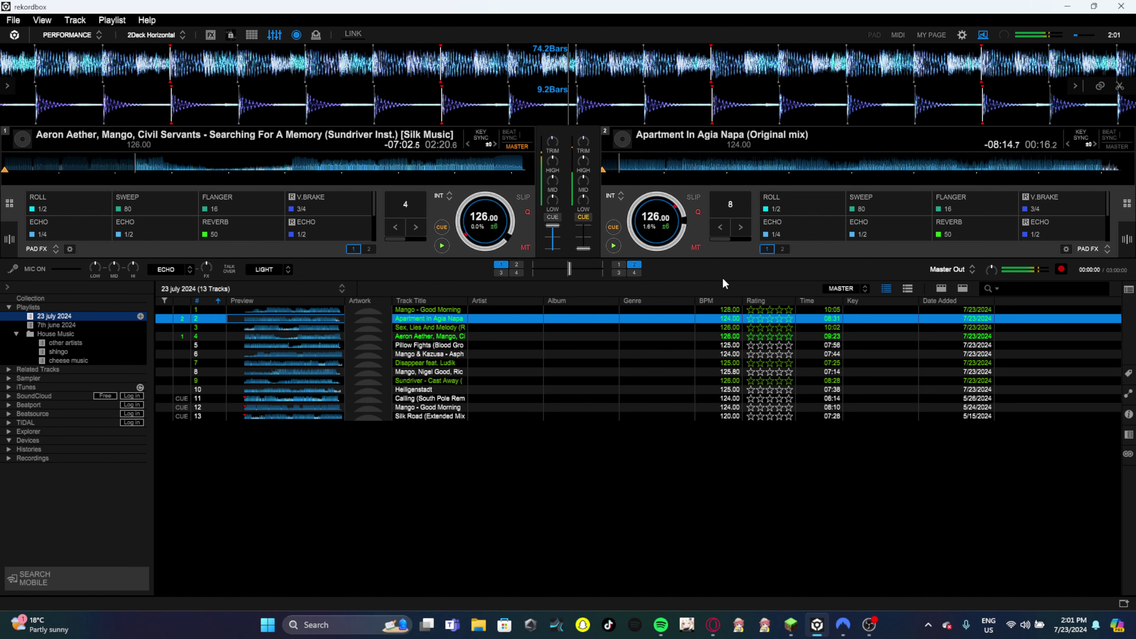
pyautogui.press('n')
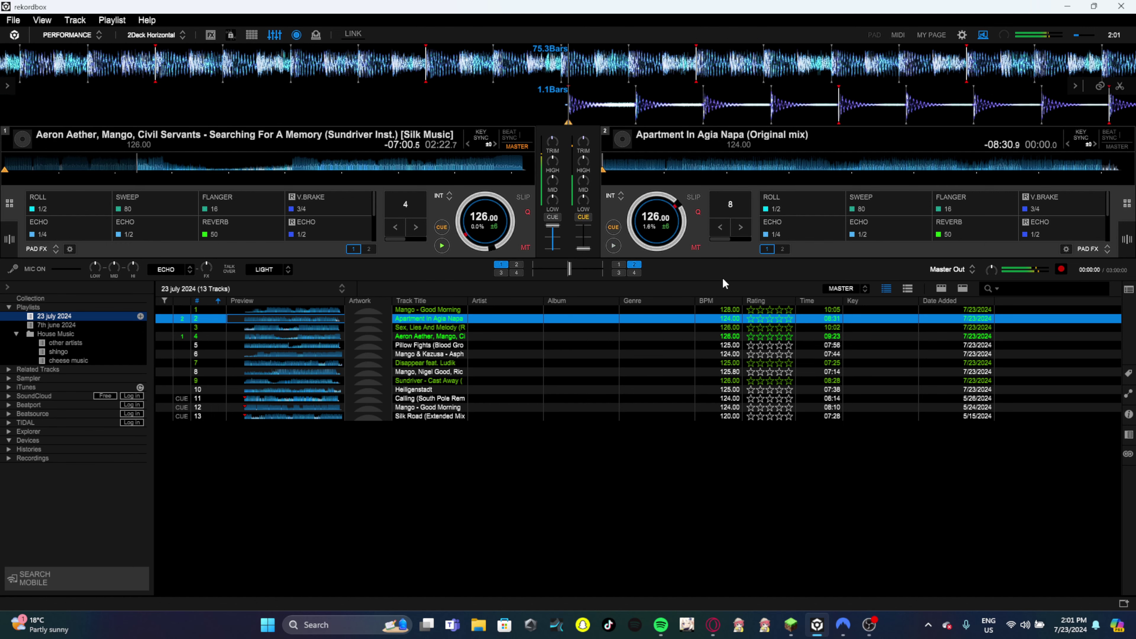
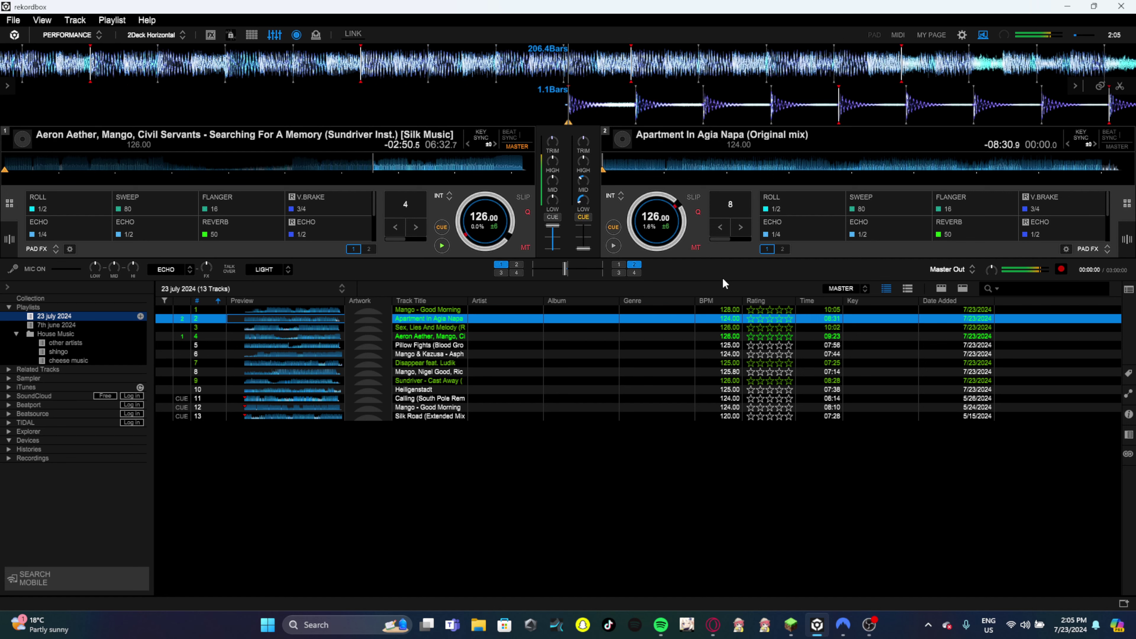
pyautogui.hotkey('alt', 'Tab')
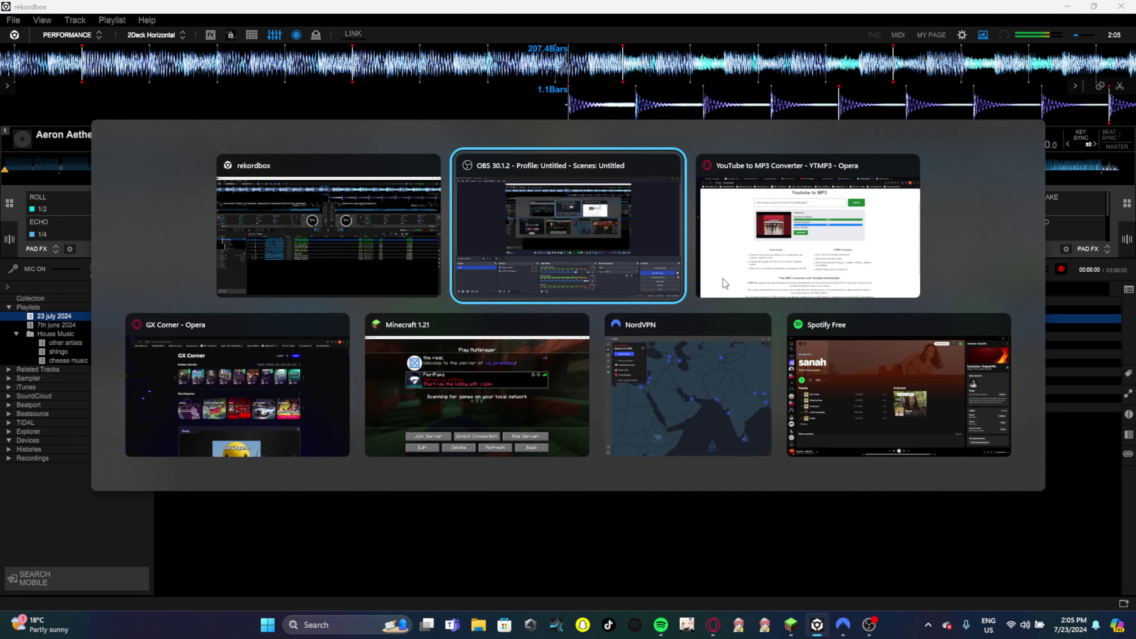
pyautogui.hotkey('alt', 'Tab')
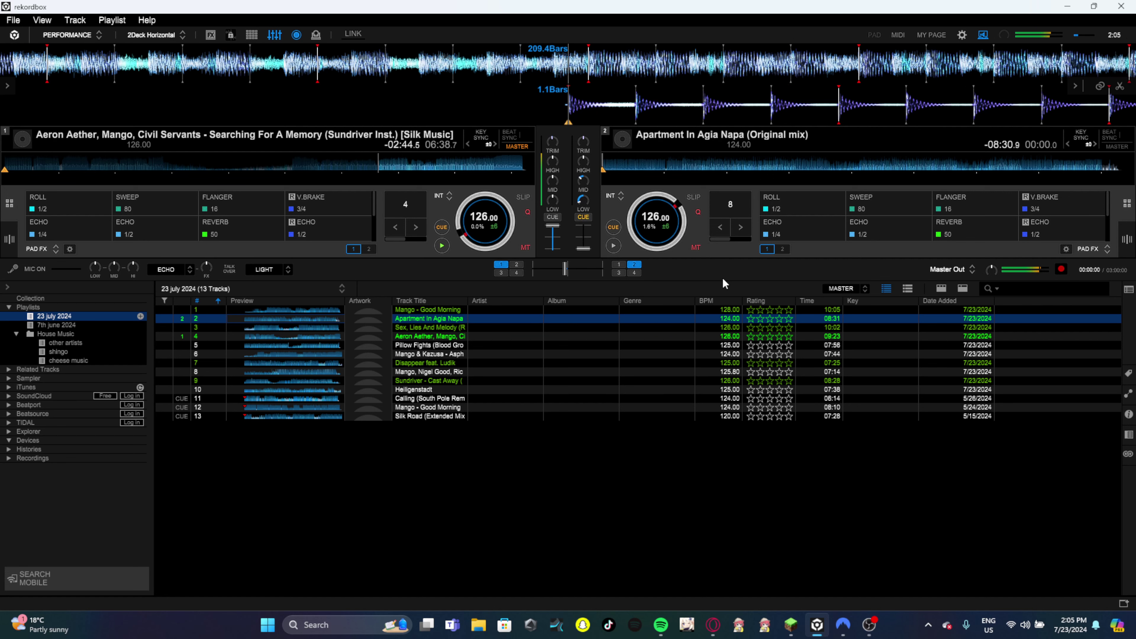
pyautogui.press('space')
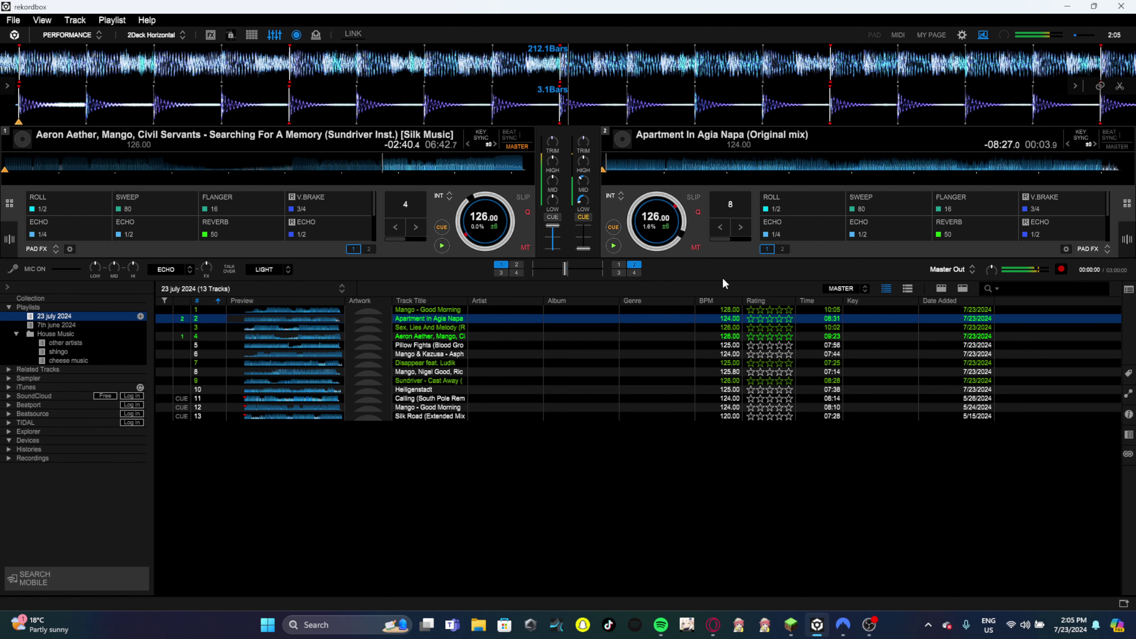
pyautogui.press('x')
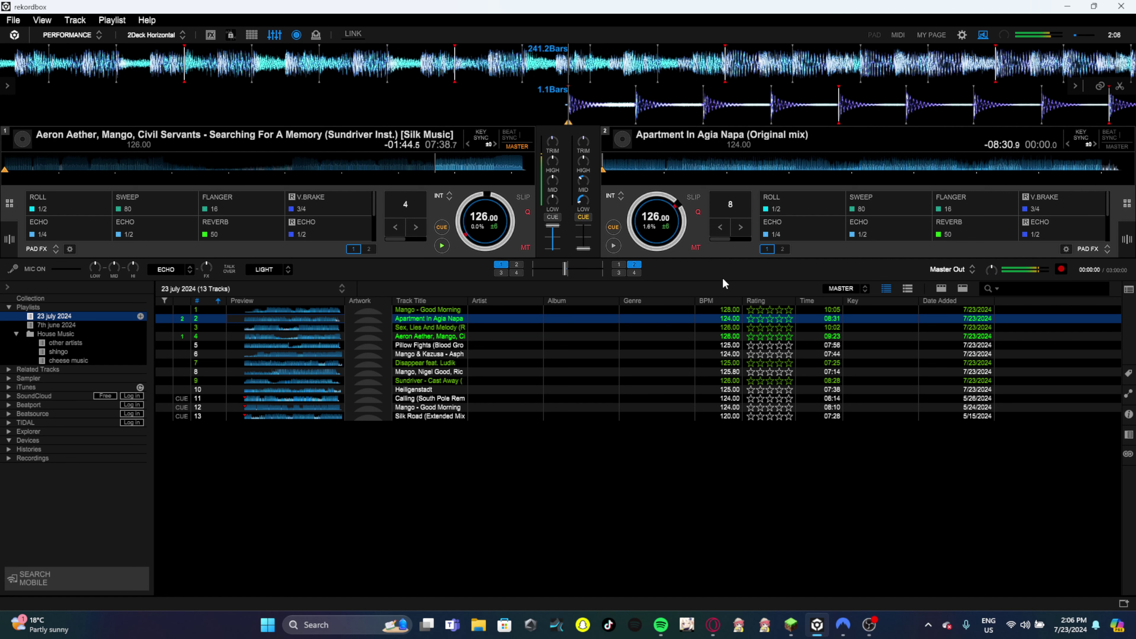
# Bring deck 2 in as the master track at 124 BPM and load Mango & Kazusa - Asphalt Lines (original mix) onto deck 1.
pyautogui.press('m')
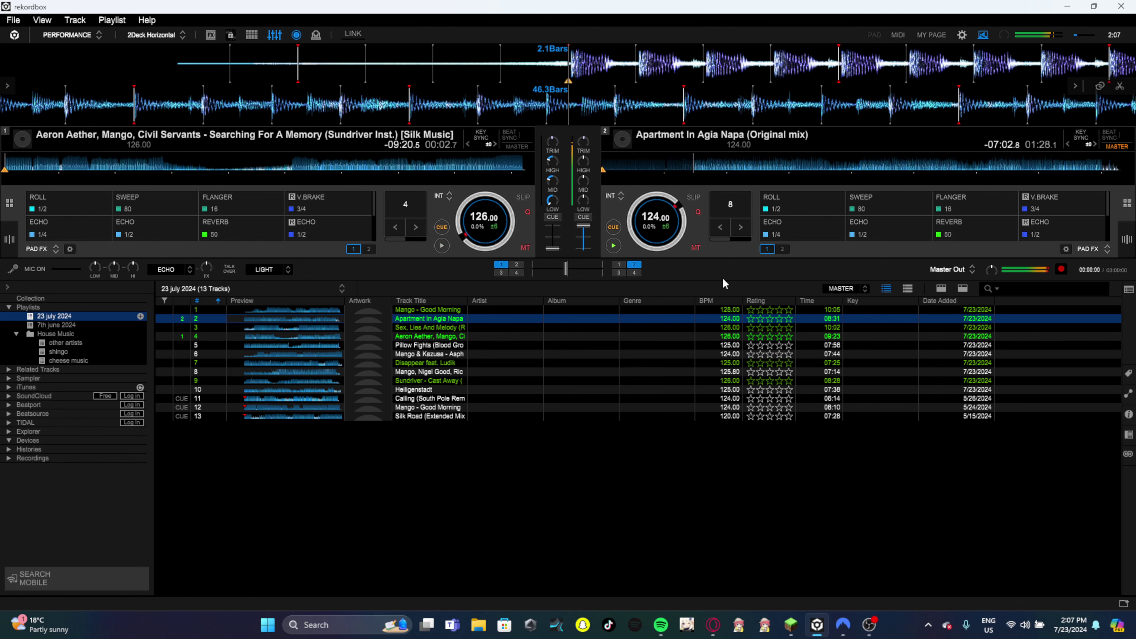
pyautogui.press('Down')
pyautogui.press('Down')
pyautogui.press('Down')
pyautogui.press('Down')
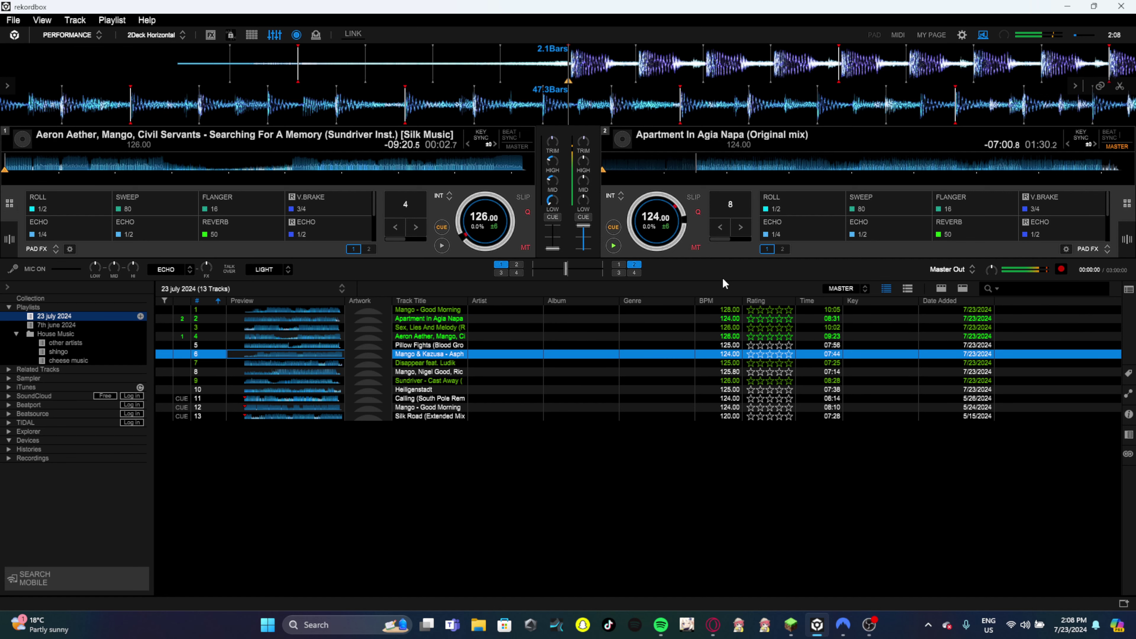
pyautogui.hotkey('shift', 'Left')
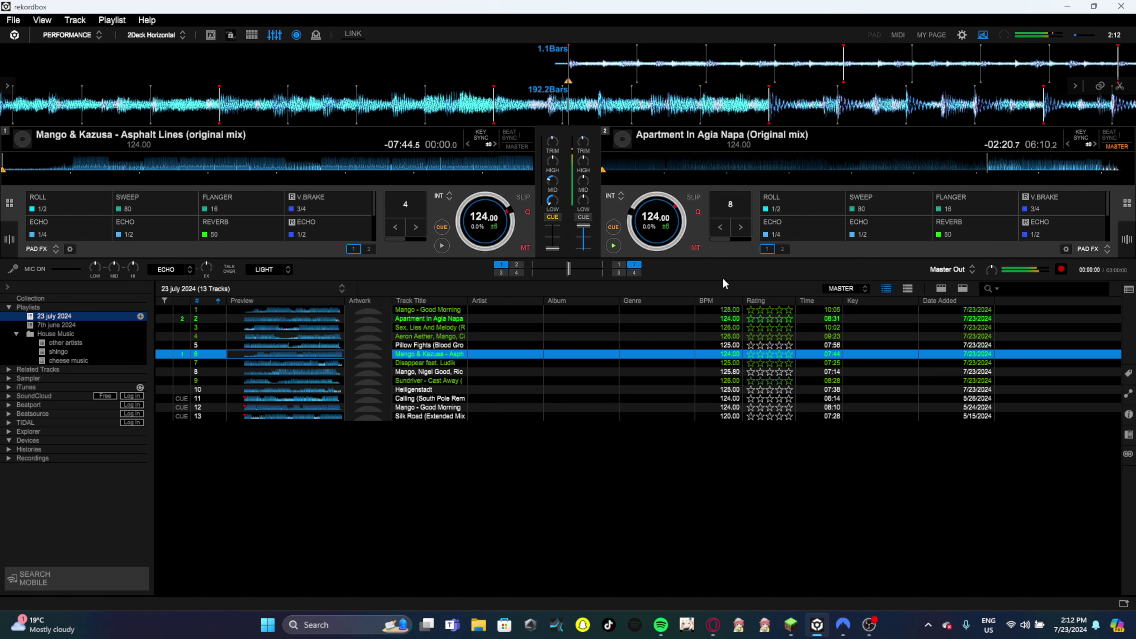
# Bring Asphalt Lines in on deck 1 as the master track and return deck 2 to its cue point.
pyautogui.press('z')
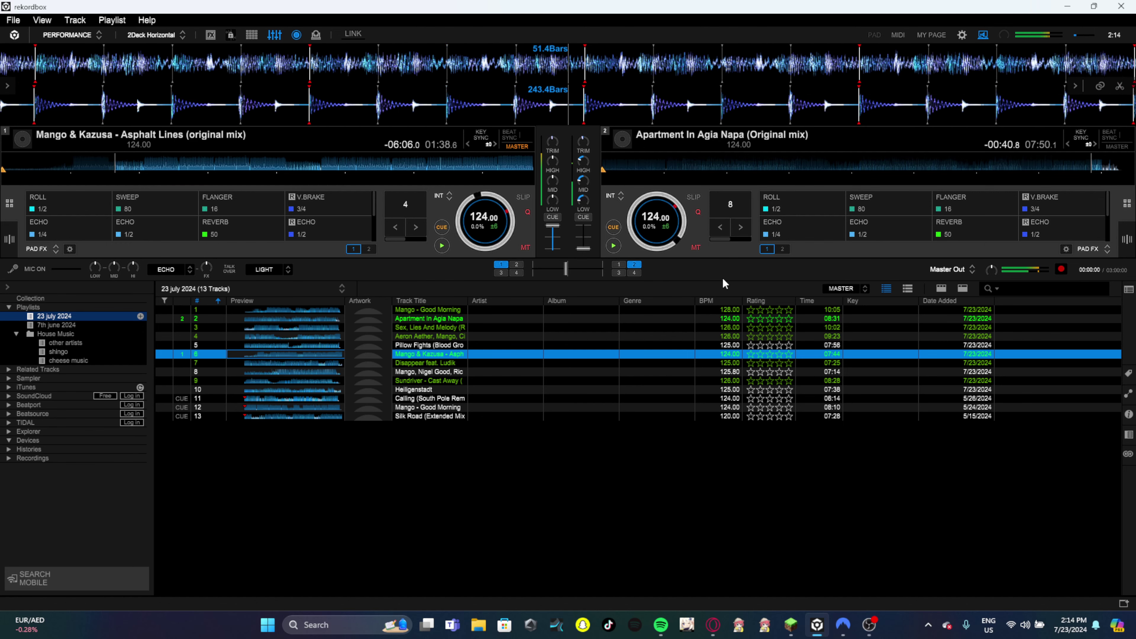
pyautogui.press('x')
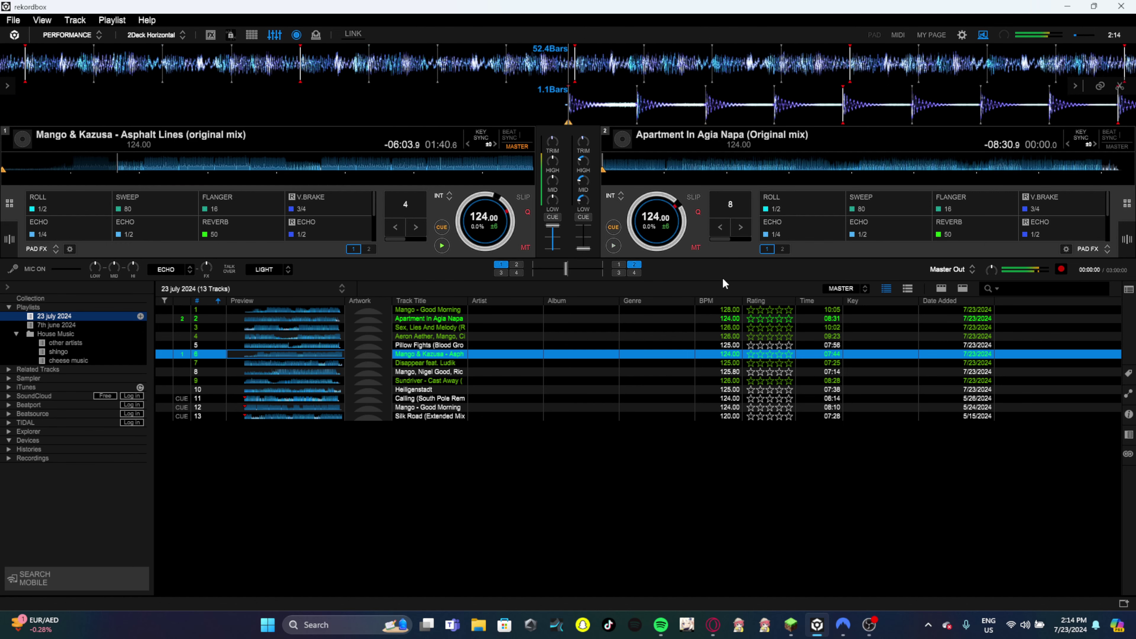
# Browse the 23 july 2024 playlist and load Silk Road (Extended Mix) onto deck 2.
pyautogui.press('Up')
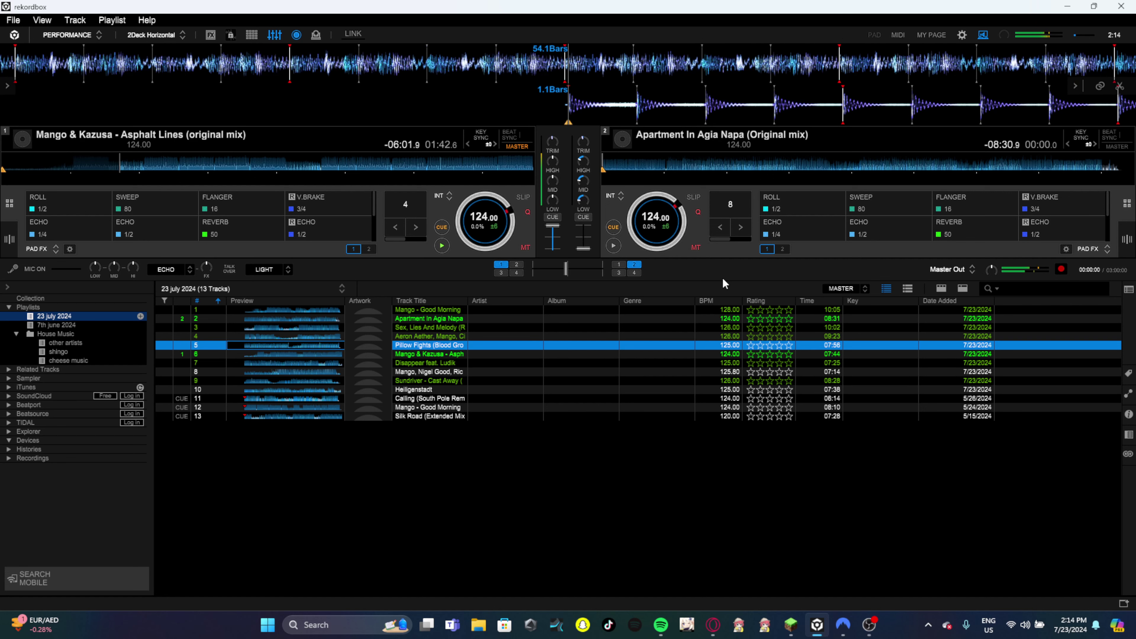
pyautogui.press('Down')
pyautogui.press('Down')
pyautogui.press('Down')
pyautogui.press('Down')
pyautogui.press('Down')
pyautogui.press('Down')
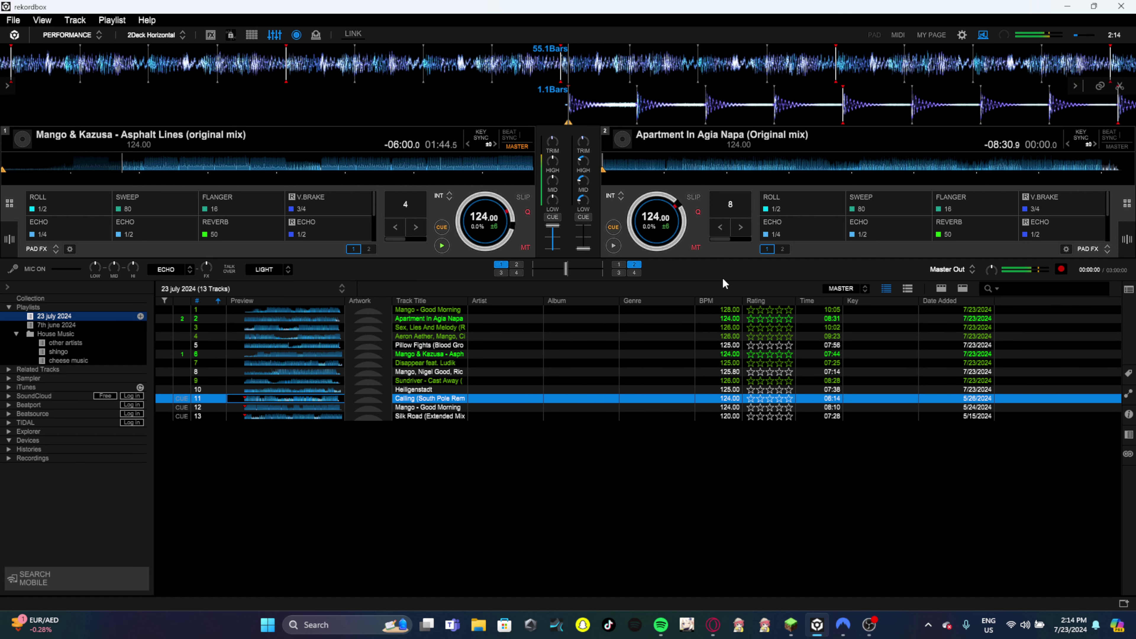
pyautogui.press('Up')
pyautogui.press('Up')
pyautogui.press('Up')
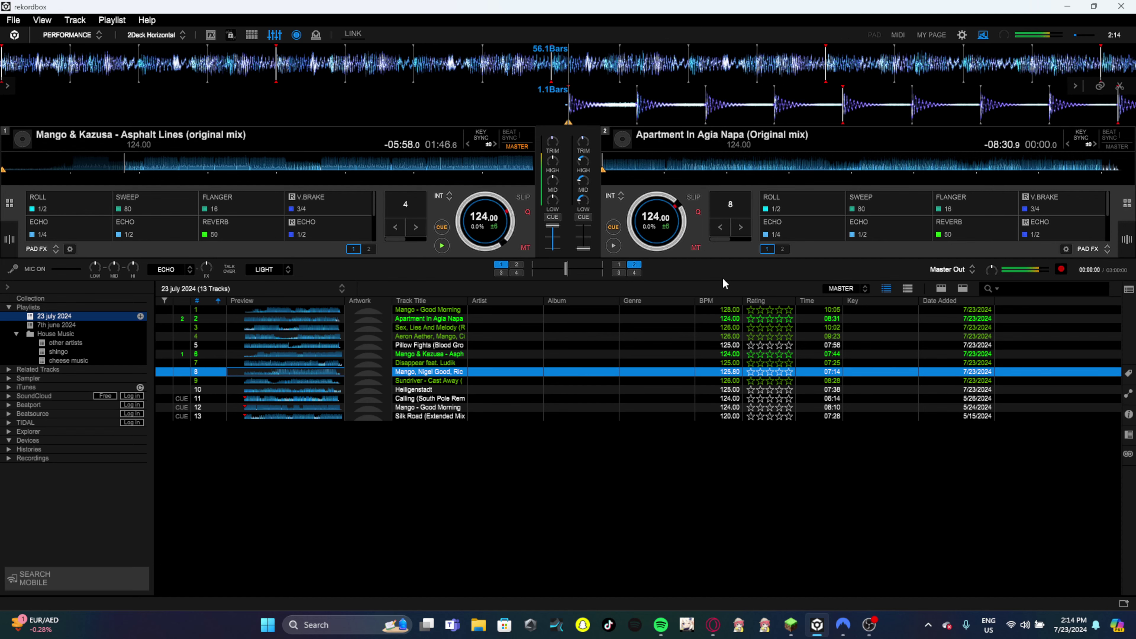
pyautogui.press('Down')
pyautogui.press('Down')
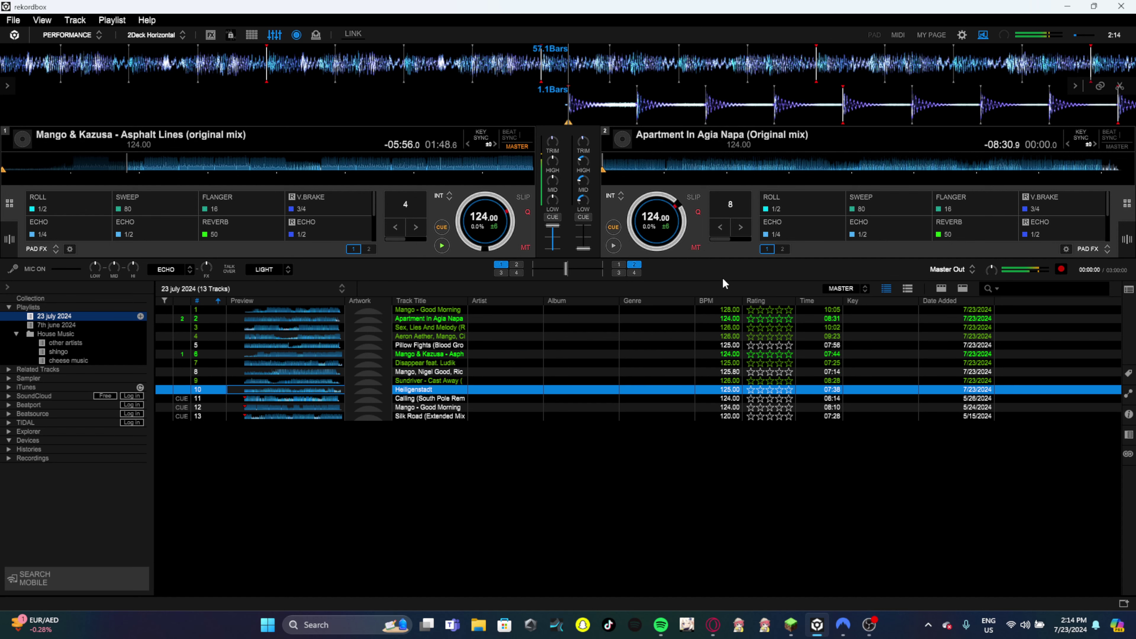
pyautogui.press('Down')
pyautogui.press('Down')
pyautogui.press('Down')
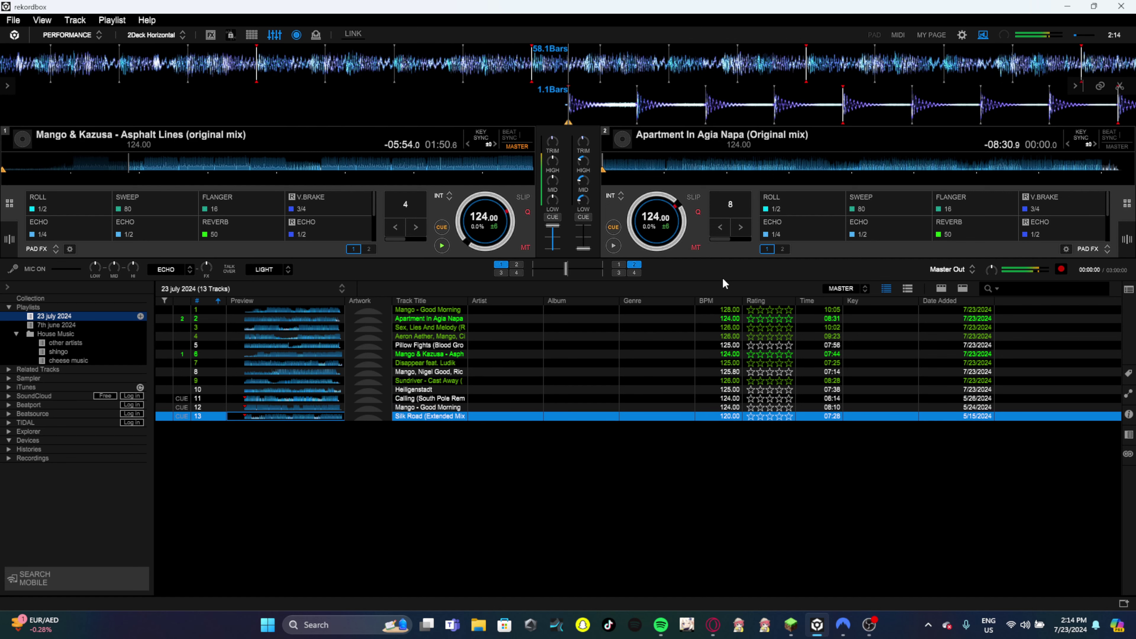
pyautogui.hotkey('shift', 'Right')
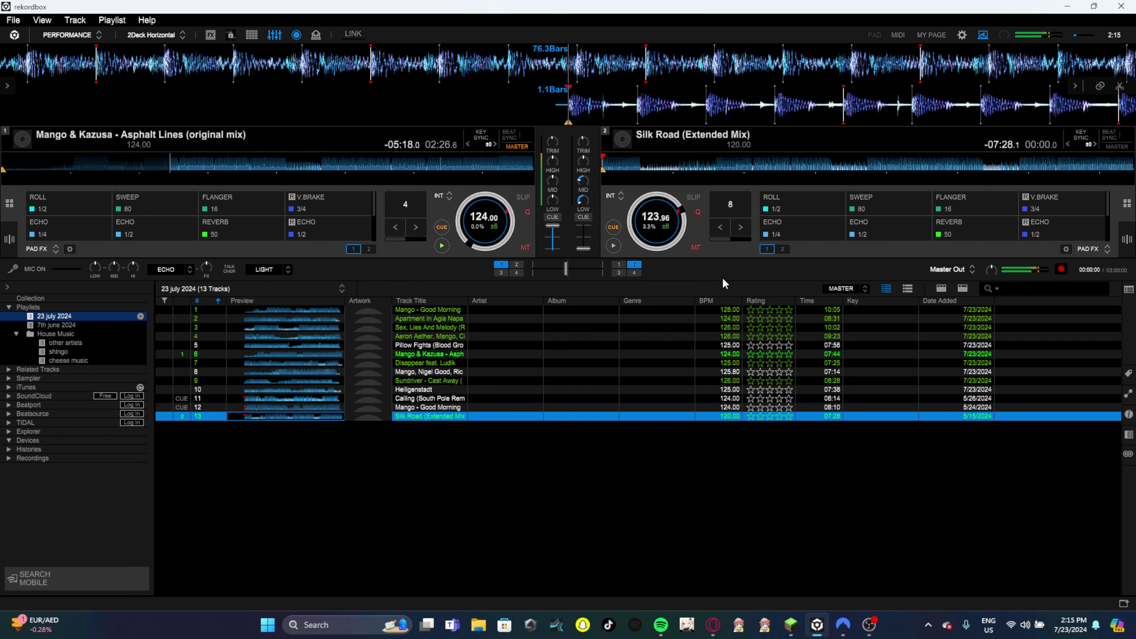
# Switch to OBS to check the running recording and audio levels, and return to rekordbox.
pyautogui.hotkey('alt', 'Tab')
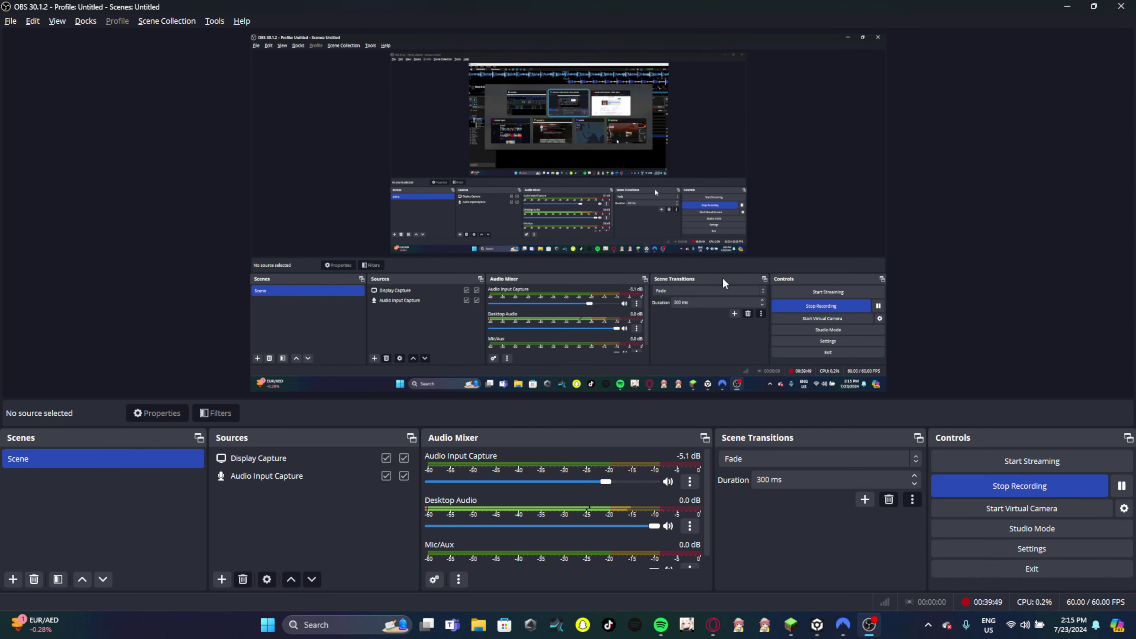
pyautogui.hotkey('alt', 'Tab')
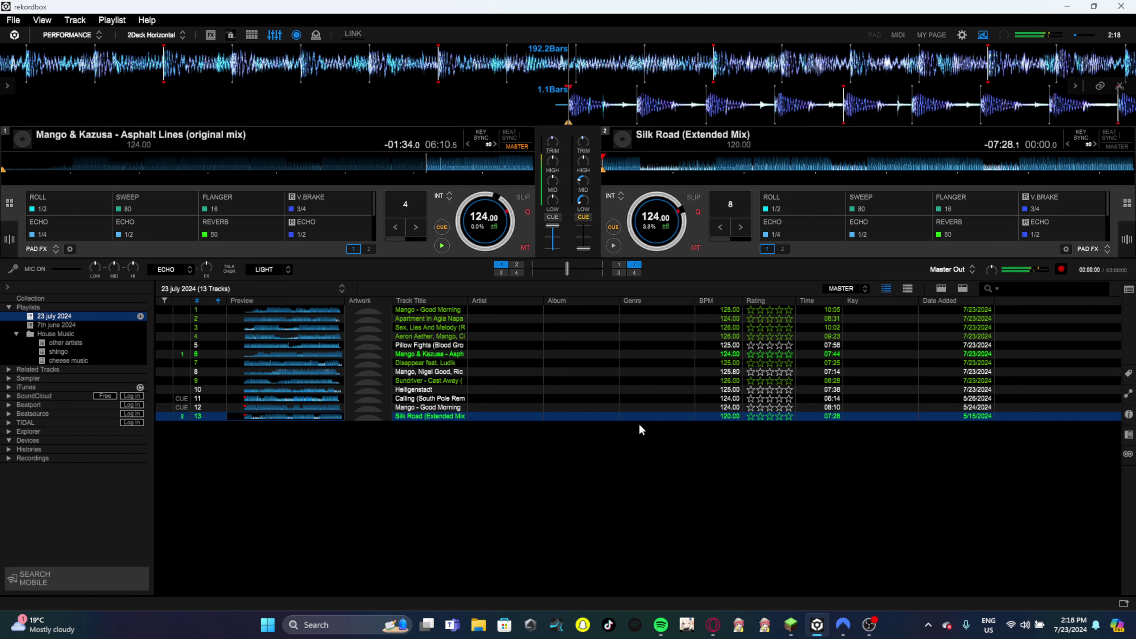
# Bring Silk Road in on deck 2 as the master track and load Mango - Good Morning Track (Kazusa Remix) onto deck 1.
pyautogui.press('space')
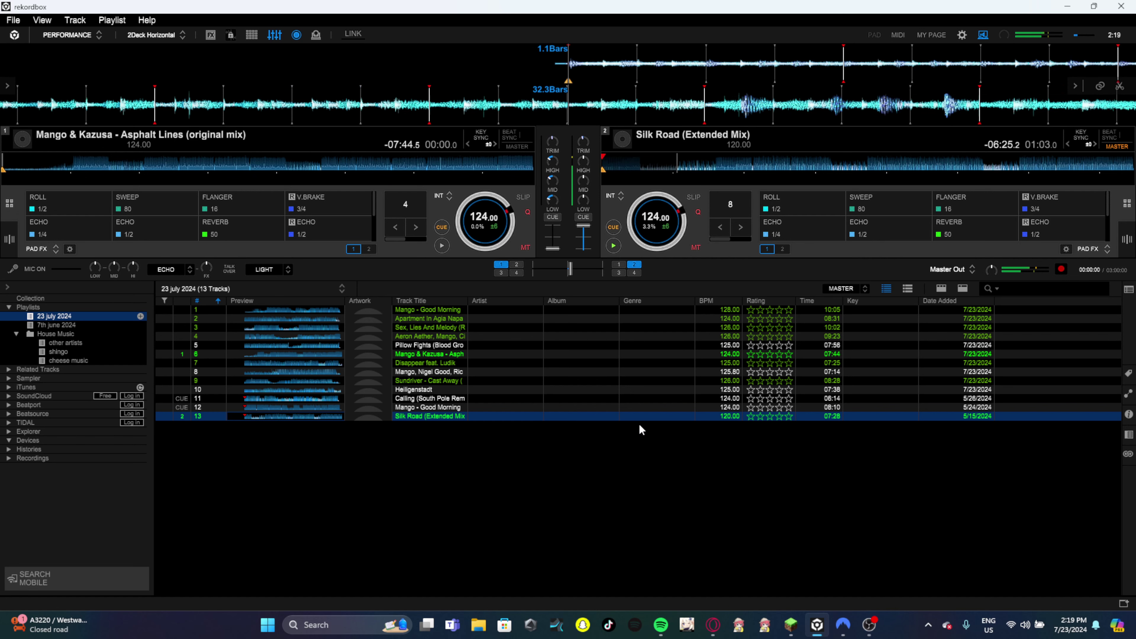
pyautogui.press('Up')
pyautogui.press('Up')
pyautogui.press('Up')
pyautogui.press('Down')
pyautogui.press('Down')
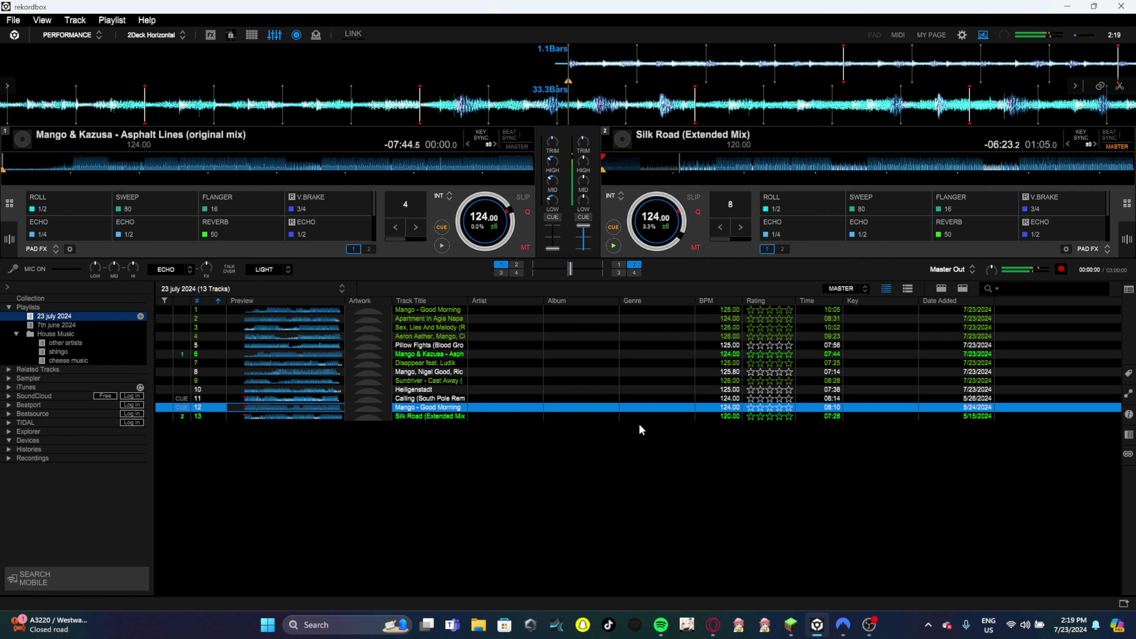
pyautogui.hotkey('shift', 'Left')
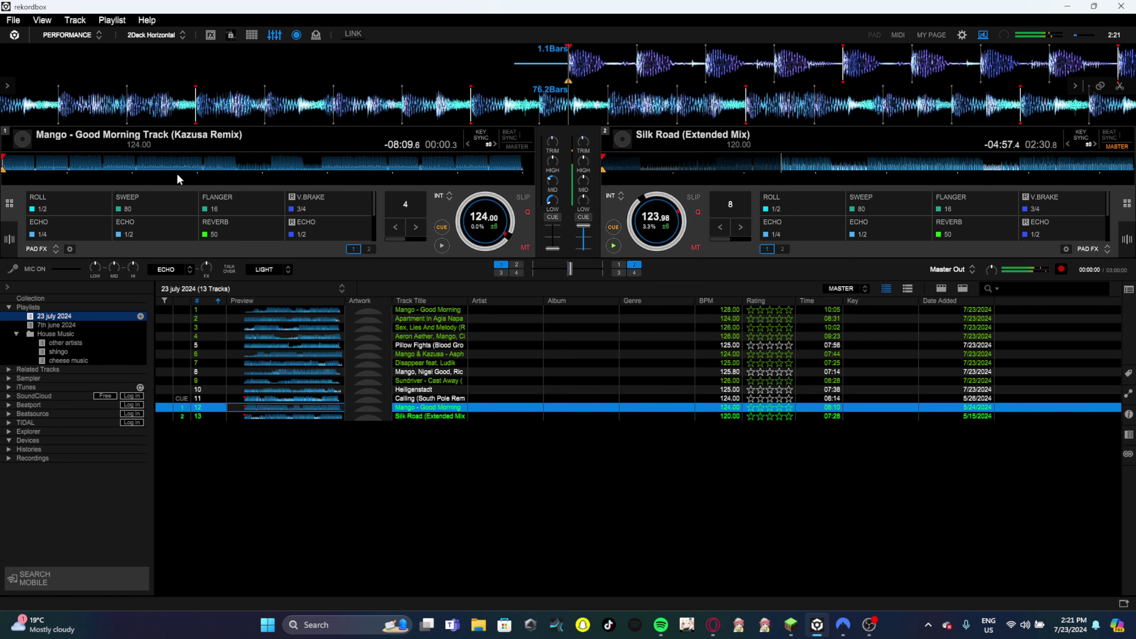
# Set deck 1's cue point at bar 33.1 of Good Morning Track and bring the track in from there as master.
pyautogui.click(71, 169)
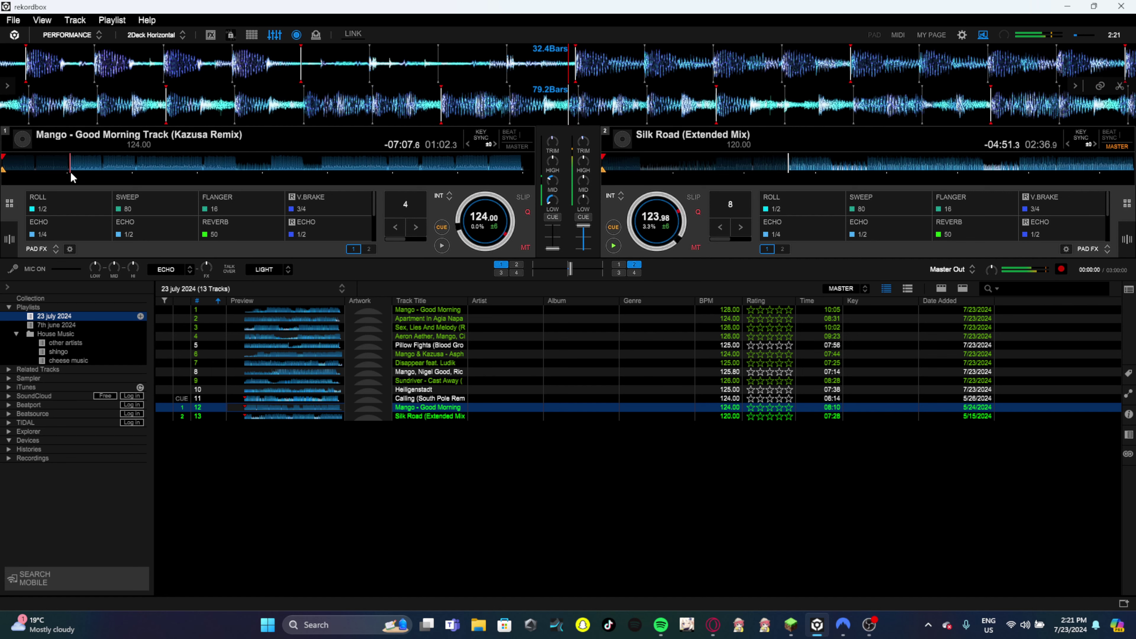
pyautogui.click(70, 171)
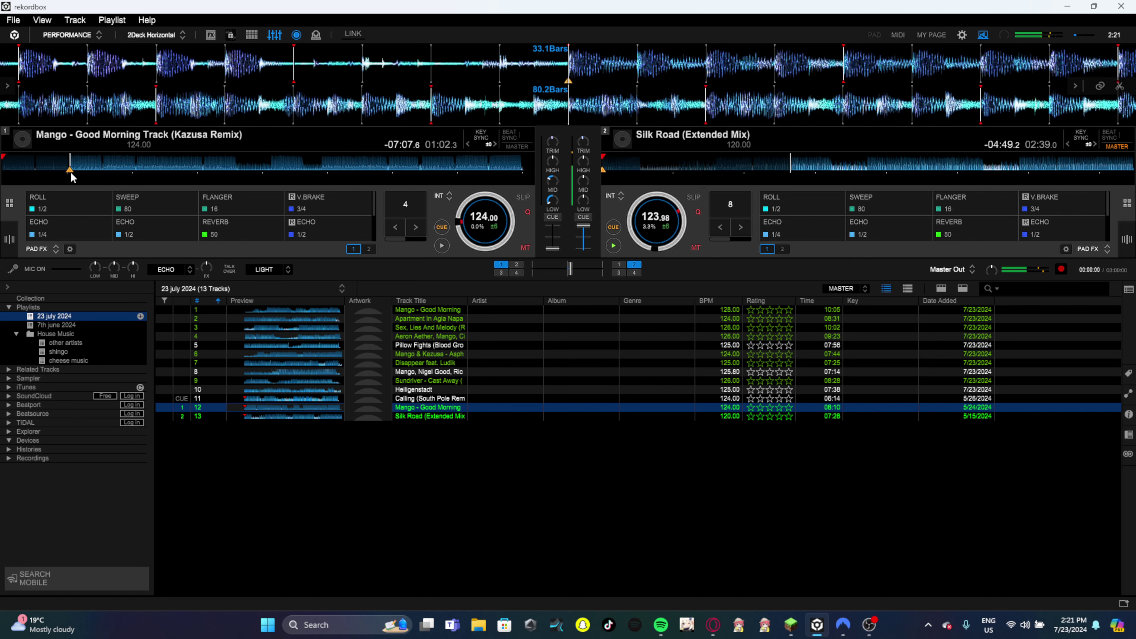
pyautogui.press('z')
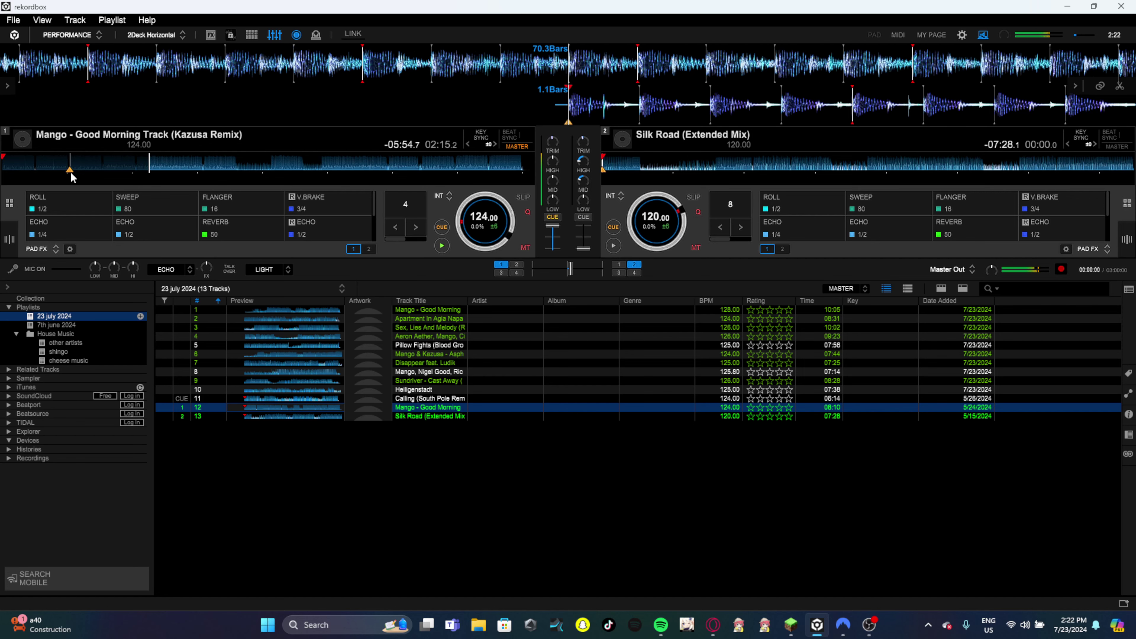
# Load Calling (South Pole Remix) onto deck 2, audition its opening and set its cue point at bar 1.1.
pyautogui.press('Up')
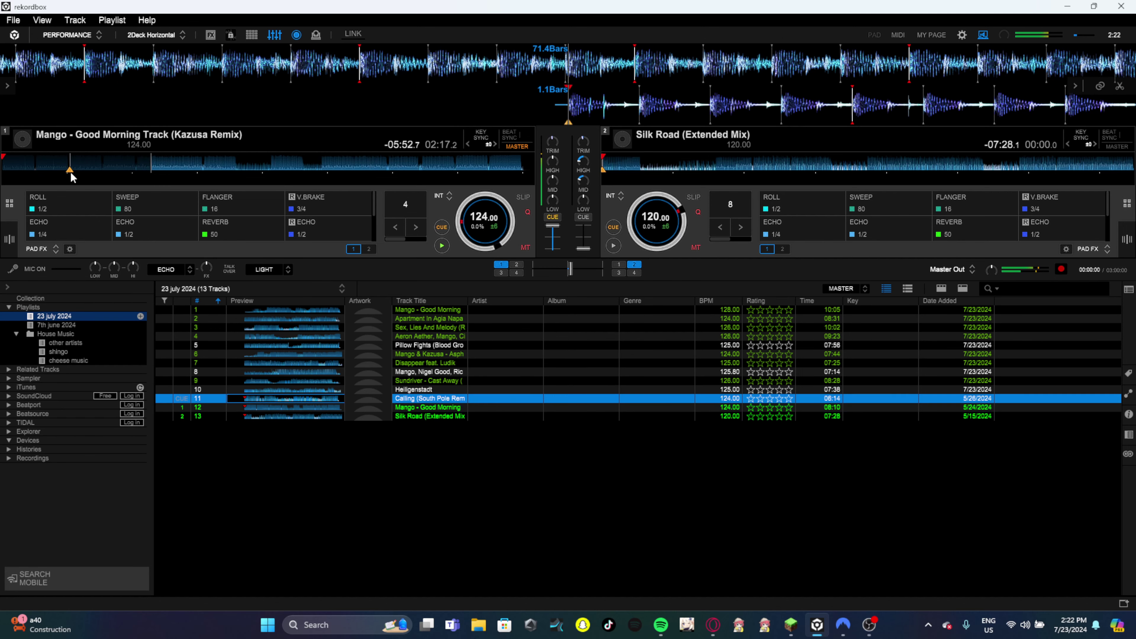
pyautogui.hotkey('shift', 'Right')
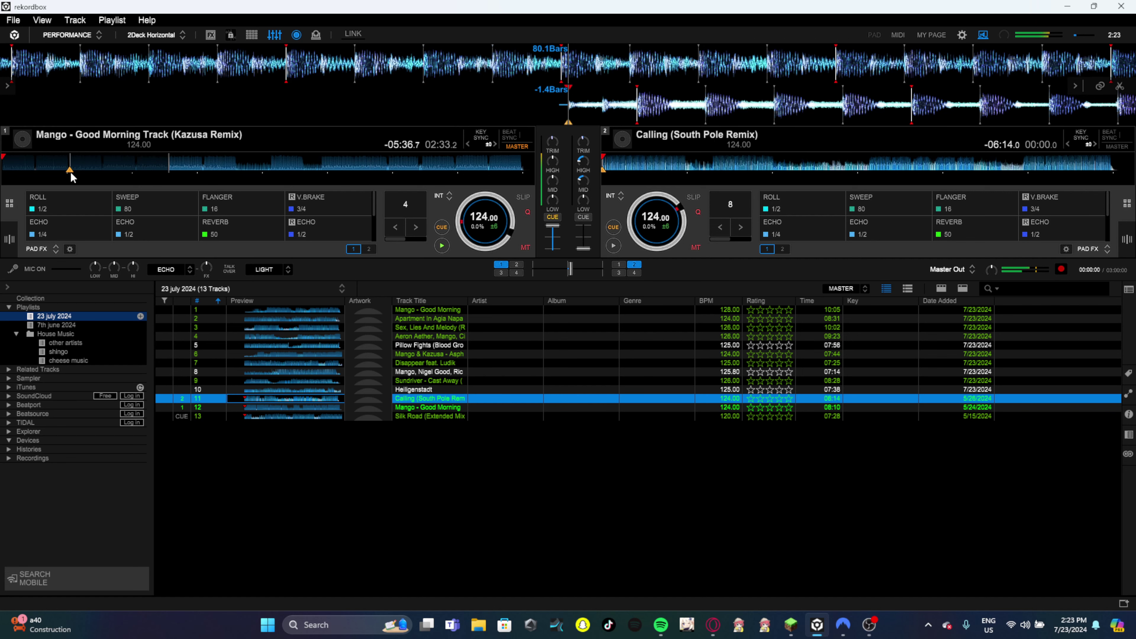
pyautogui.press('m')
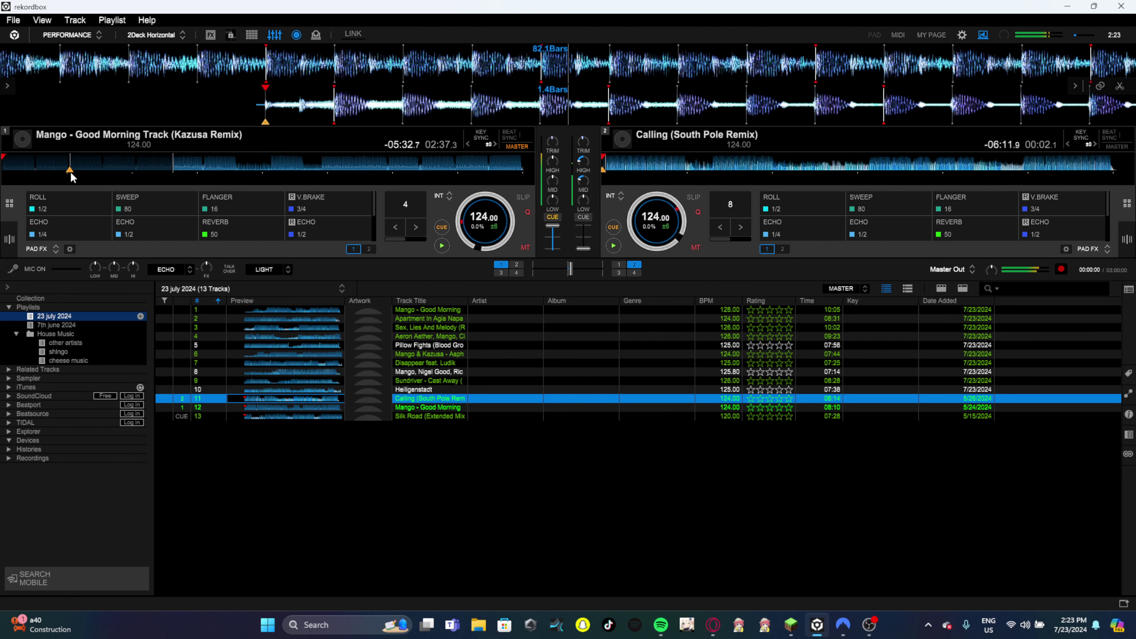
pyautogui.press('n')
pyautogui.press('m')
pyautogui.press('m')
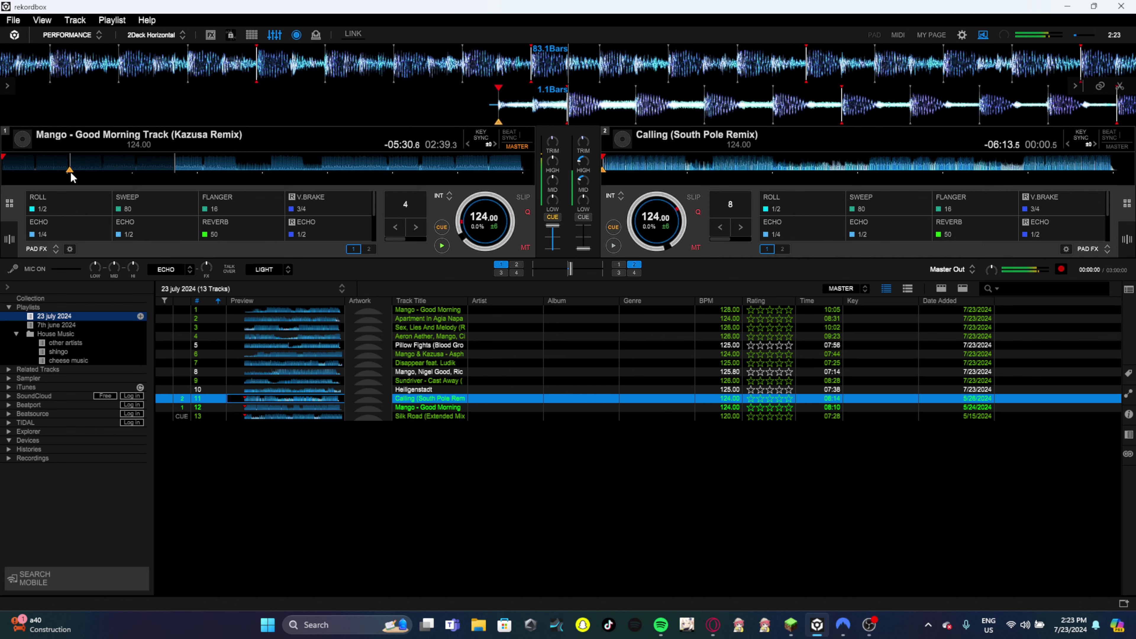
pyautogui.press('n')
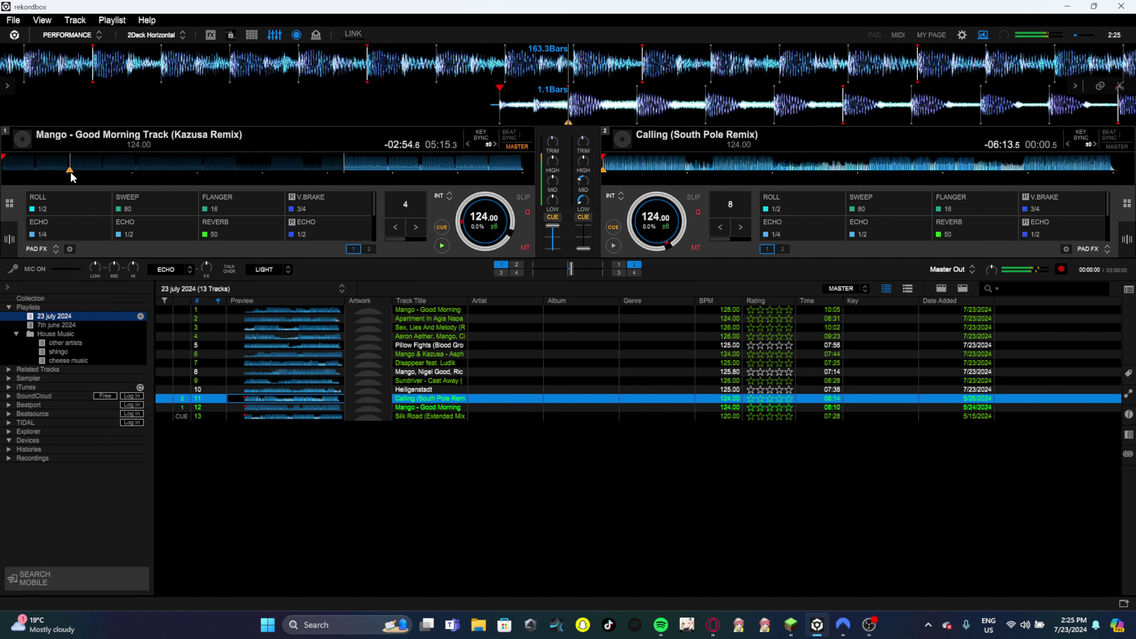
# Check the recording status and audio levels in OBS, and go back to rekordbox.
pyautogui.hotkey('alt', 'Tab')
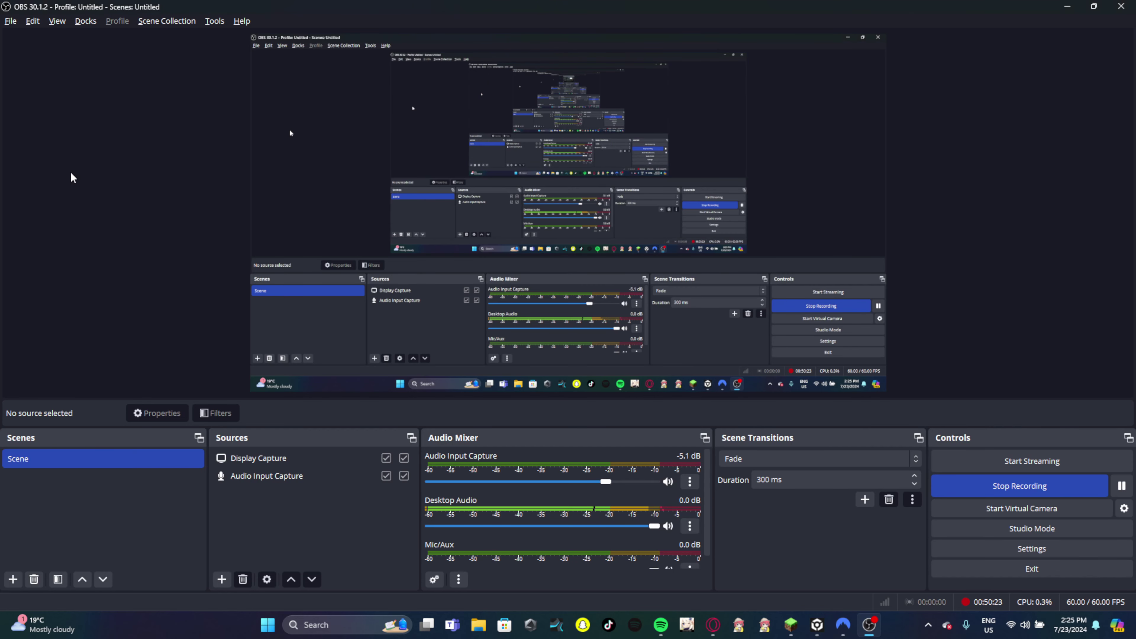
pyautogui.hotkey('alt', 'Tab')
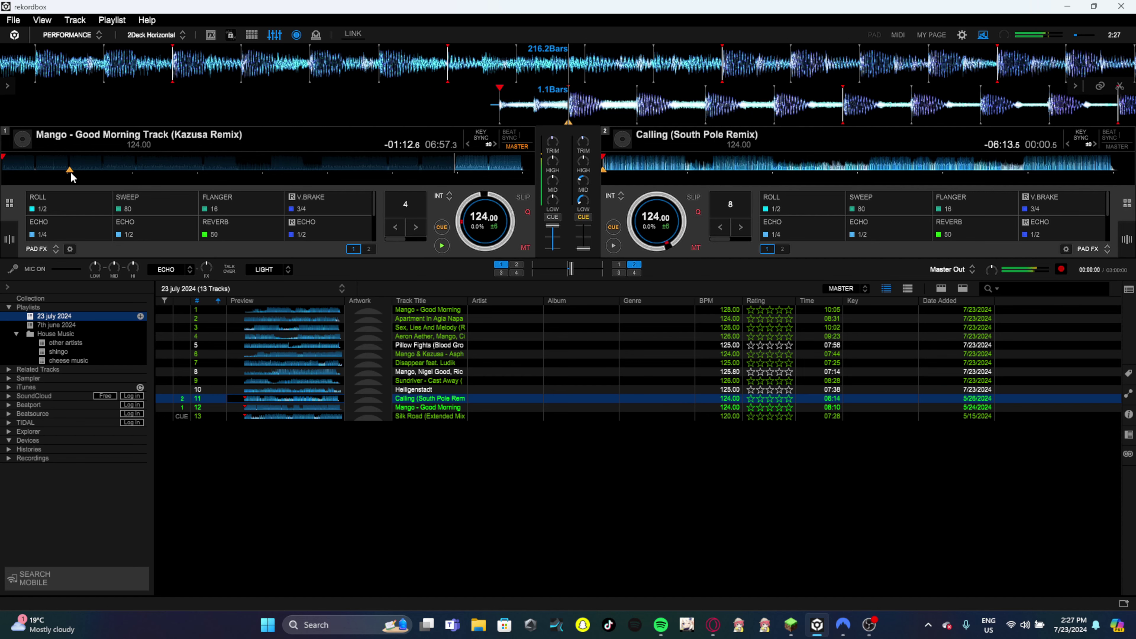
# Bring Calling (South Pole Remix) in on deck 2 as the master track and return deck 1 to its cue point.
pyautogui.press('space')
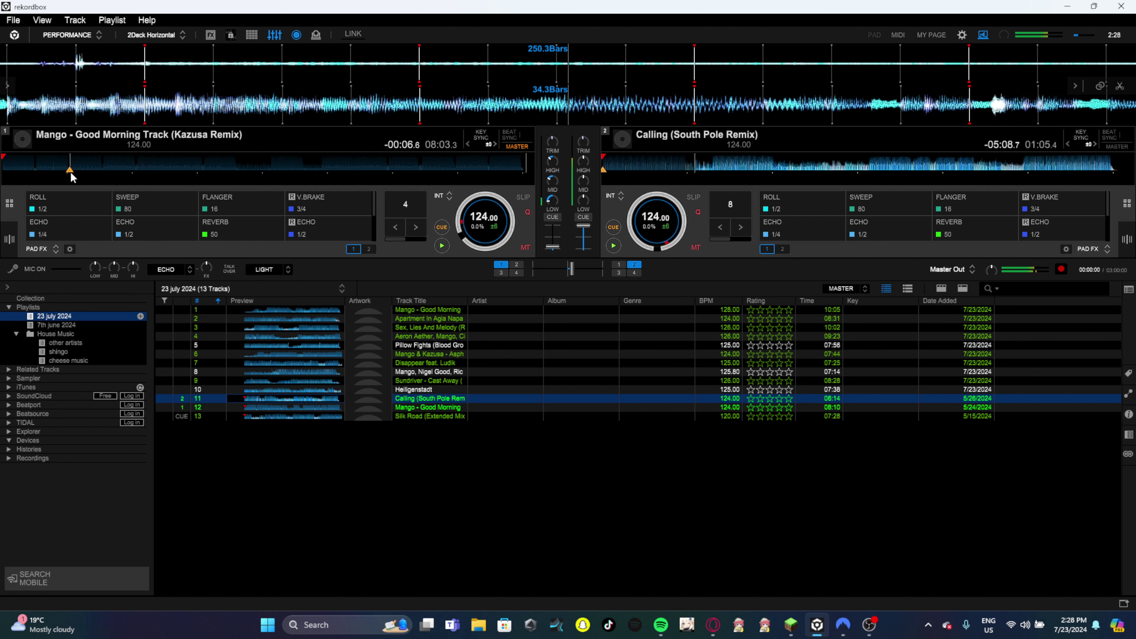
pyautogui.click(70, 172)
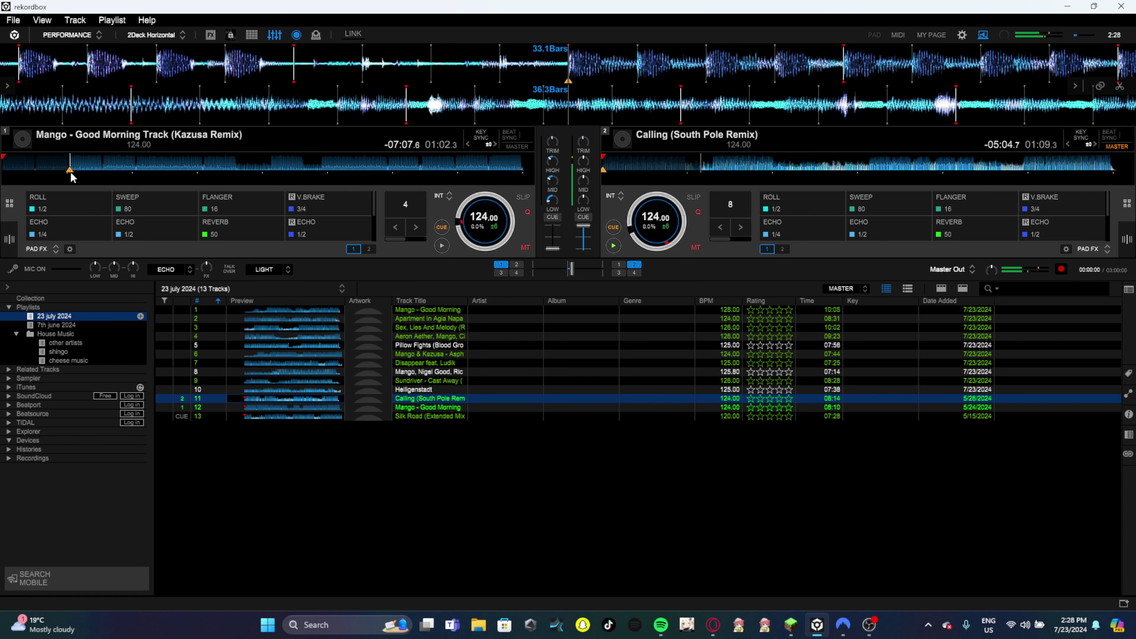
# Load Heiligenstadt from the playlist onto deck 1, audition its opening and return it to its cue point.
pyautogui.press('Up')
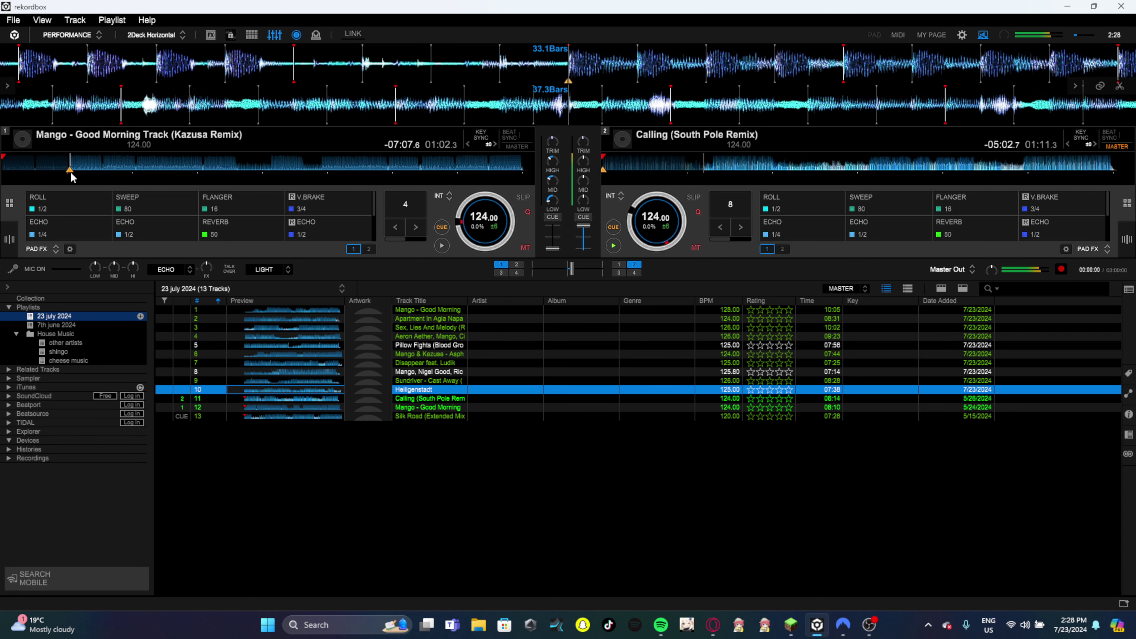
pyautogui.hotkey('shift', 'Left')
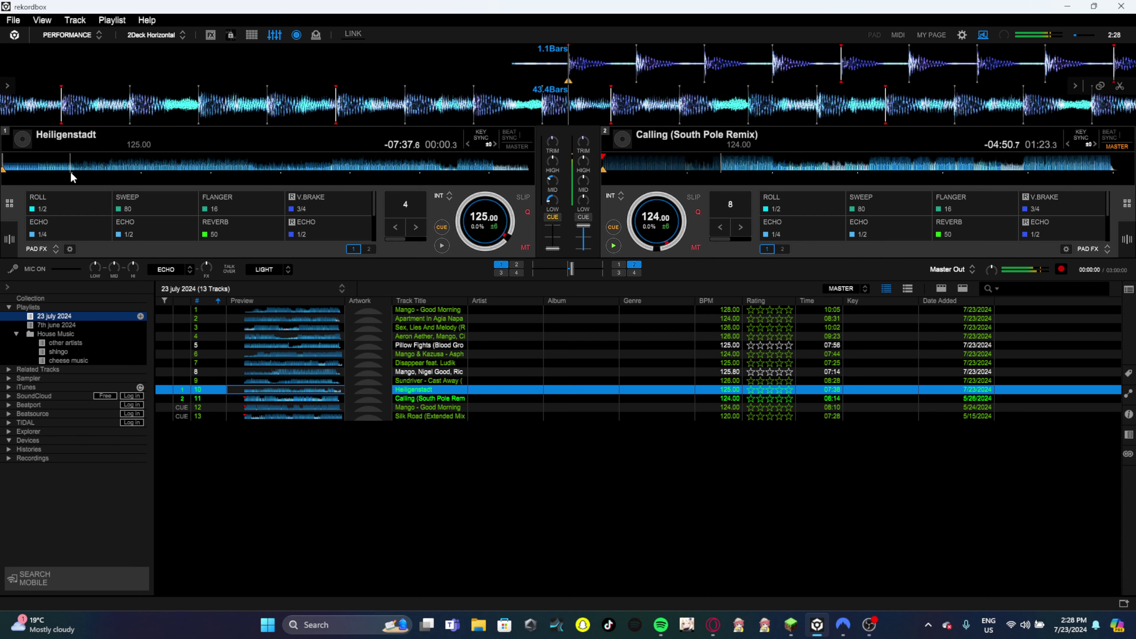
pyautogui.press('z')
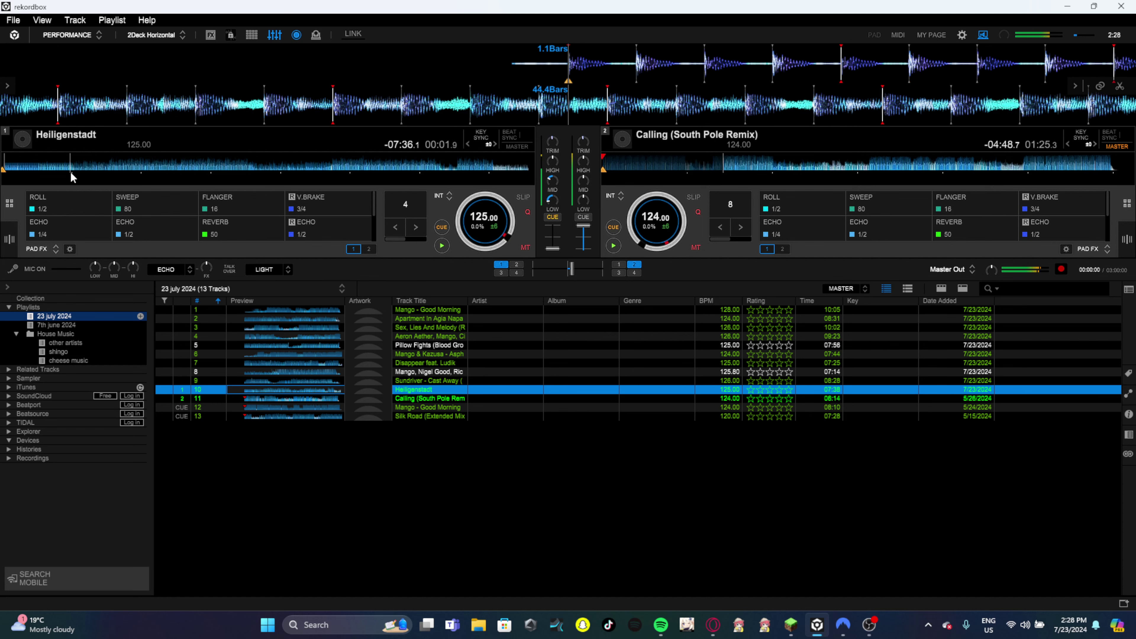
pyautogui.press('x')
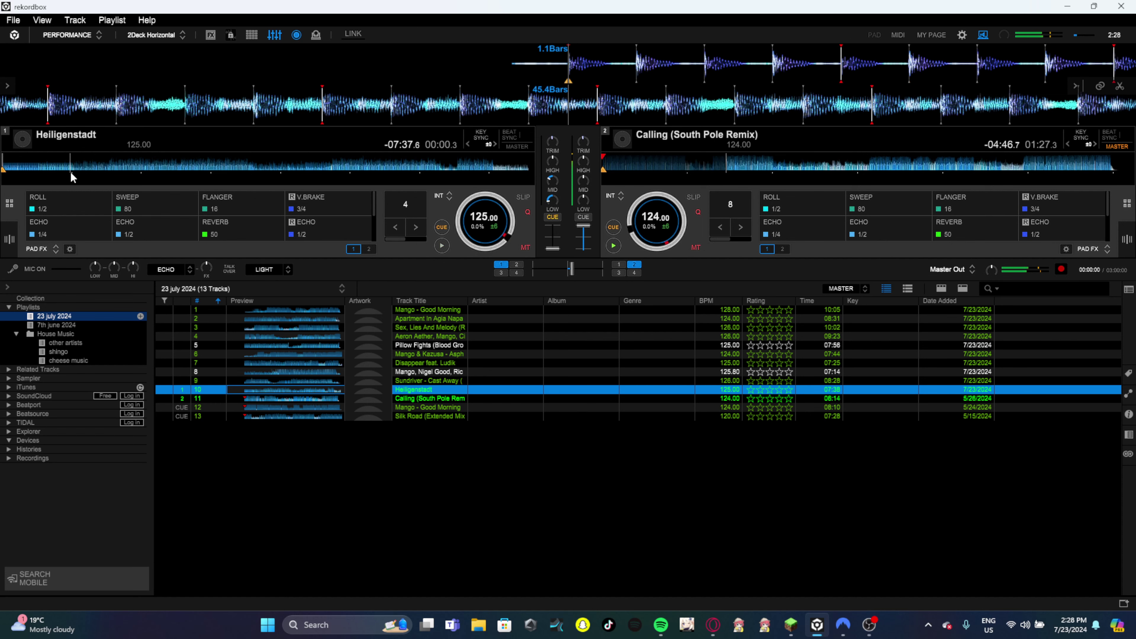
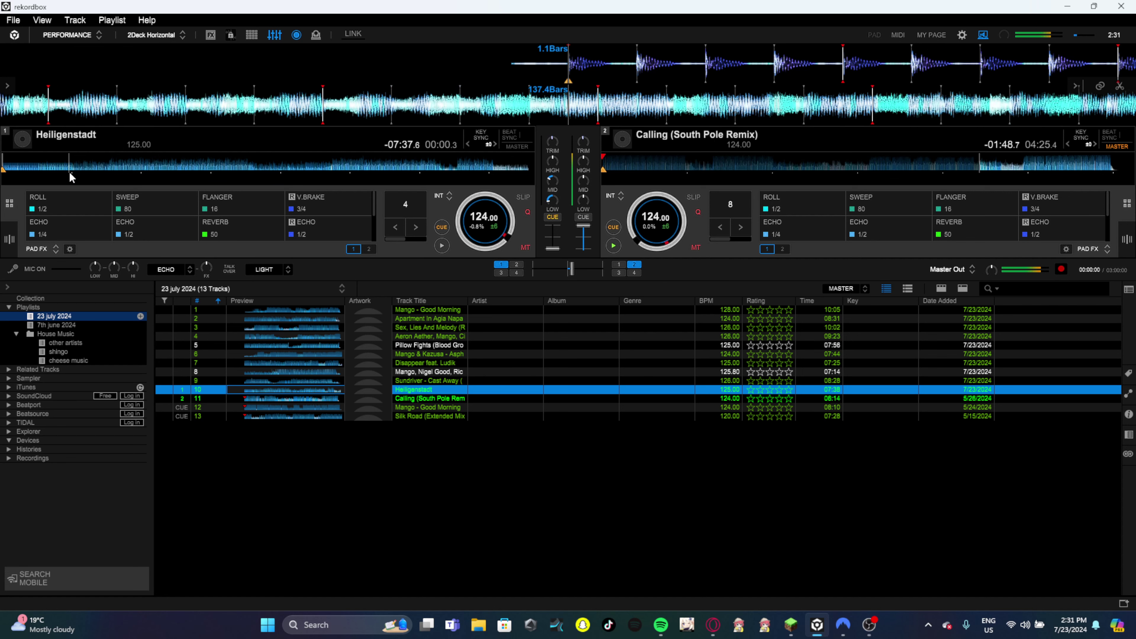
# Bring Heiligenstadt in on deck 1 at 124 BPM as master and move the Pillow Fights track to playlist position 11.
pyautogui.press('z')
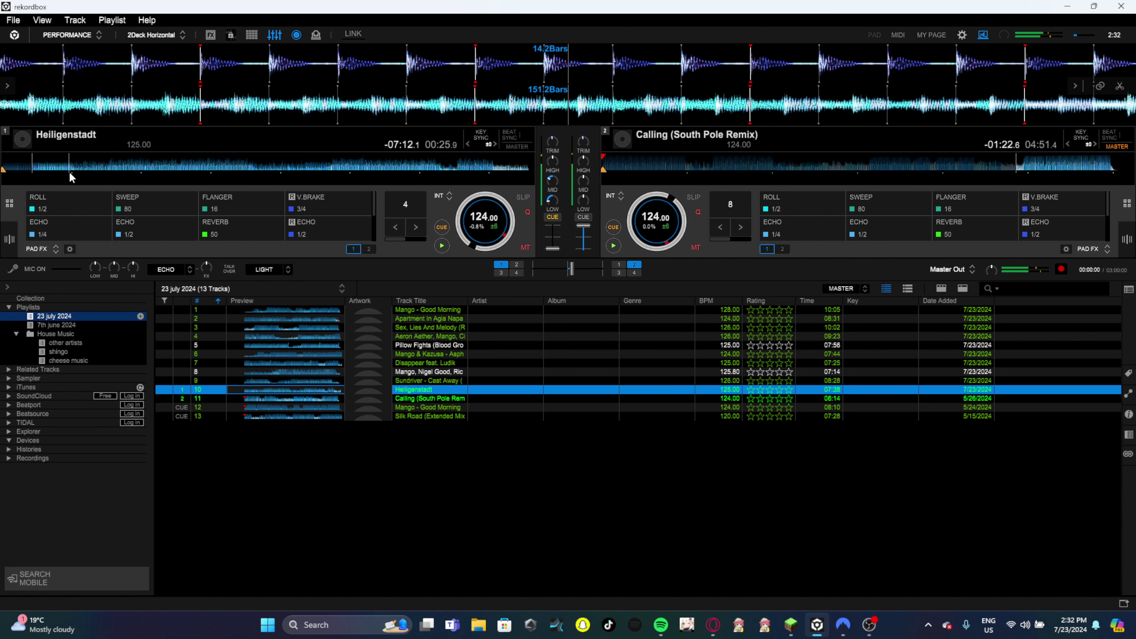
pyautogui.moveTo(429, 344); pyautogui.dragTo(593, 402)
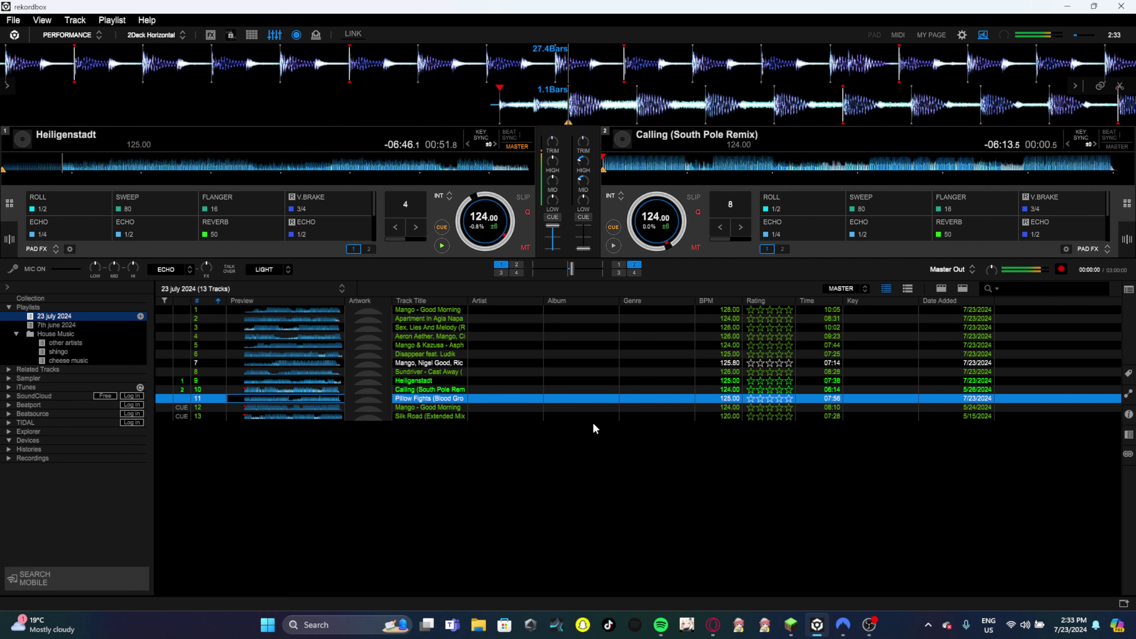
# Load the 125.80 BPM track Chasing Birds from the playlist onto deck 2.
pyautogui.press('Up')
pyautogui.press('Up')
pyautogui.press('Up')
pyautogui.press('Up')
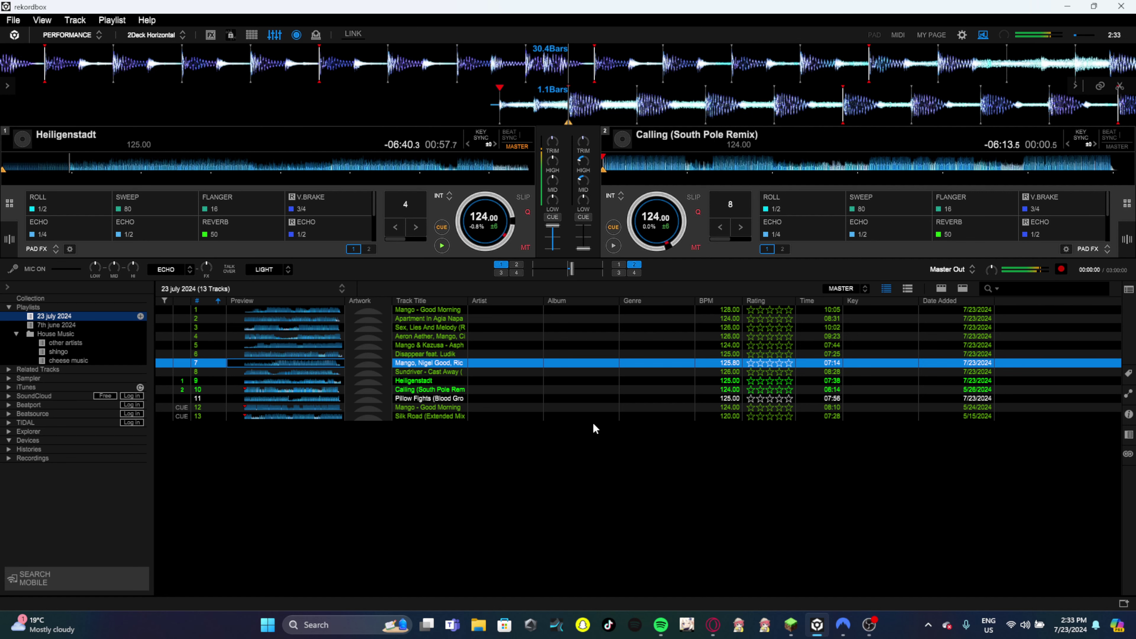
pyautogui.hotkey('shift', 'Right')
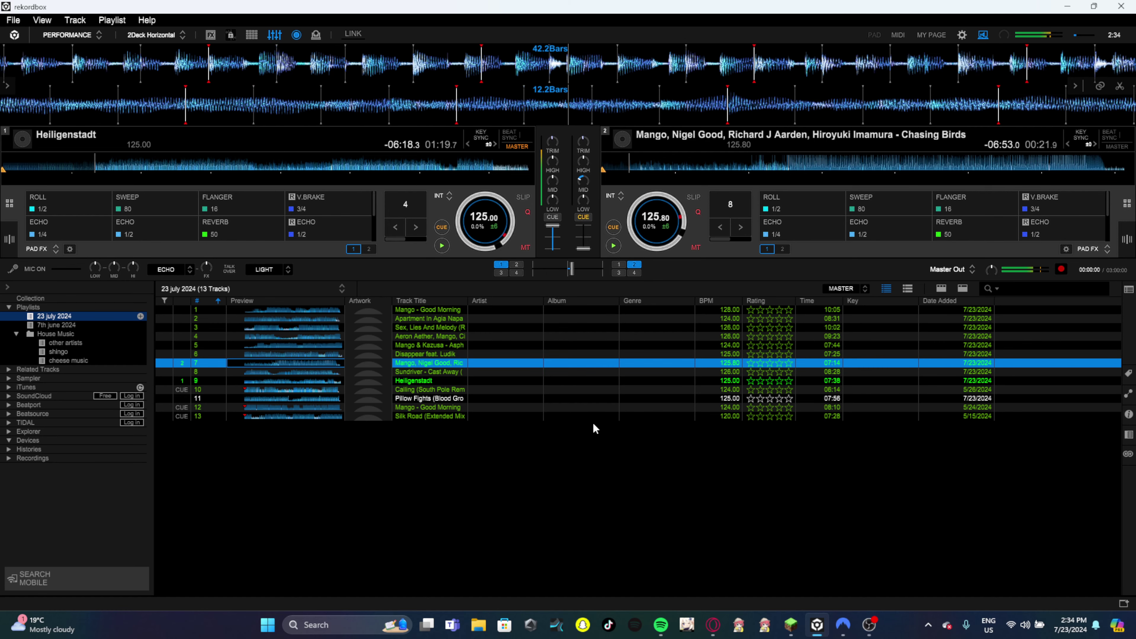
# Set deck 2's cue point at bar 81.1 of Chasing Birds, audition it from there and return to the cue.
pyautogui.click(790, 170)
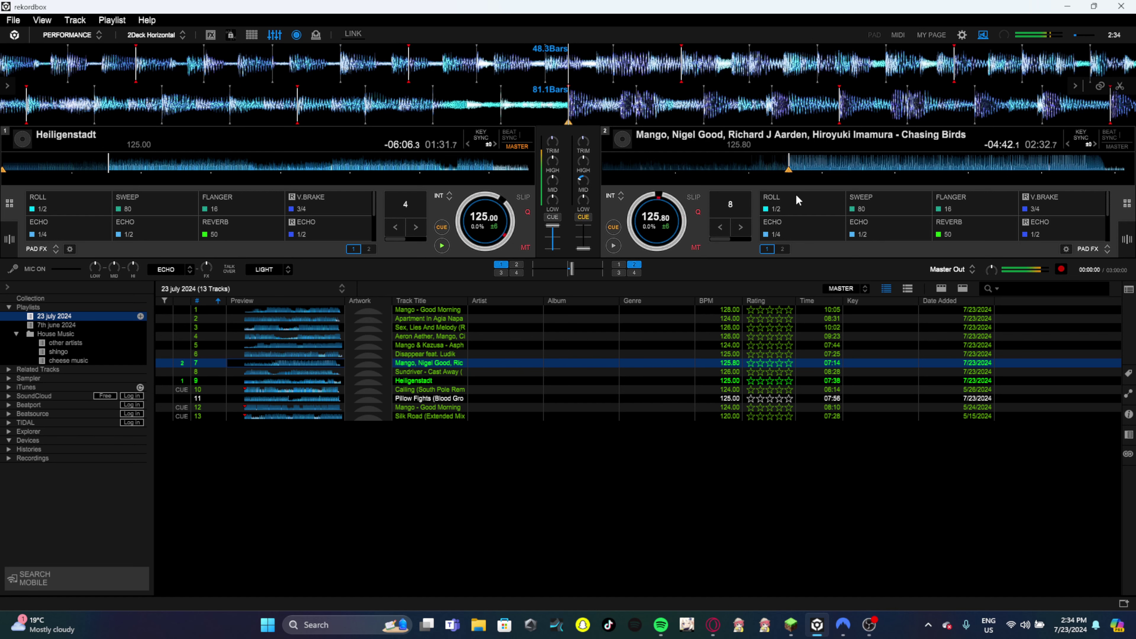
pyautogui.press('space')
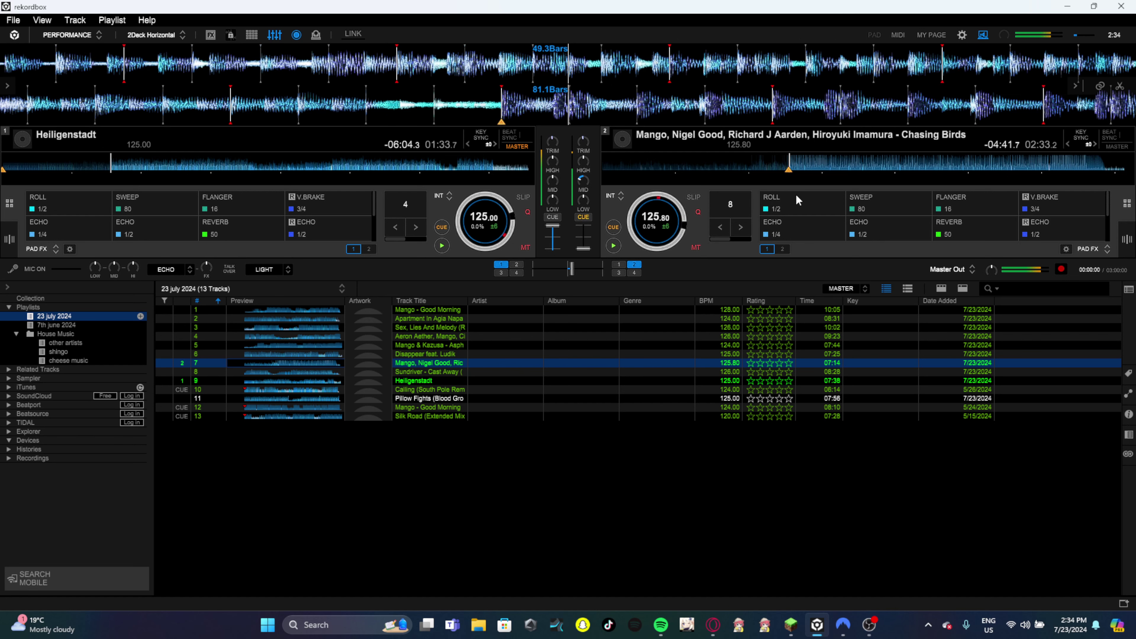
pyautogui.press('c')
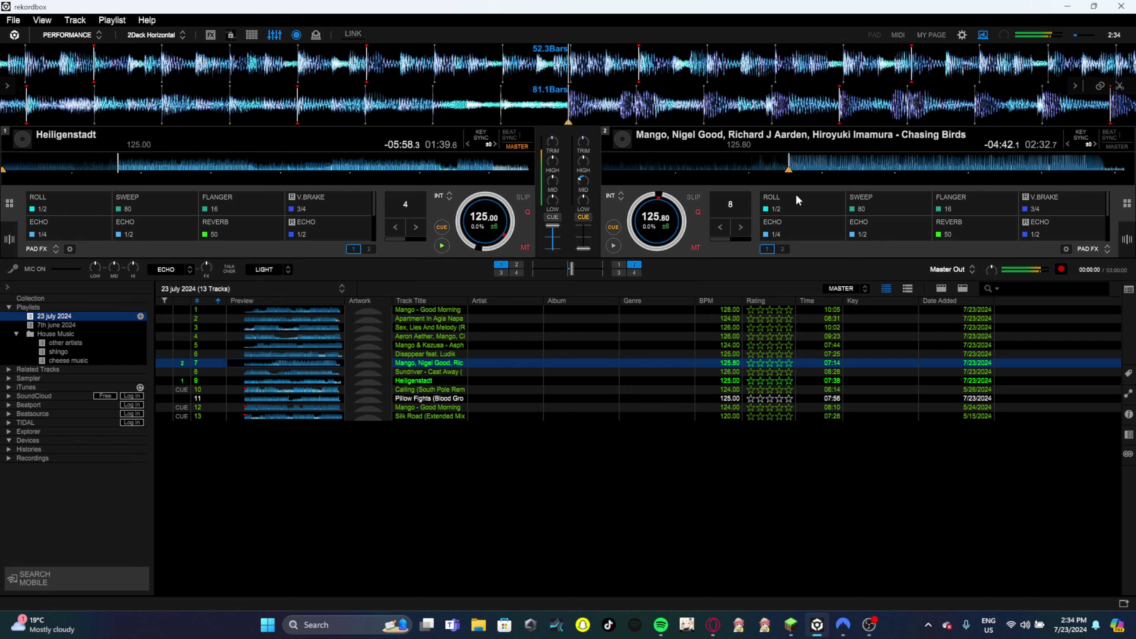
# Audition Chasing Birds on deck 2 from bar 81.1, return to its cue point and store hot cue A there.
pyautogui.press('m')
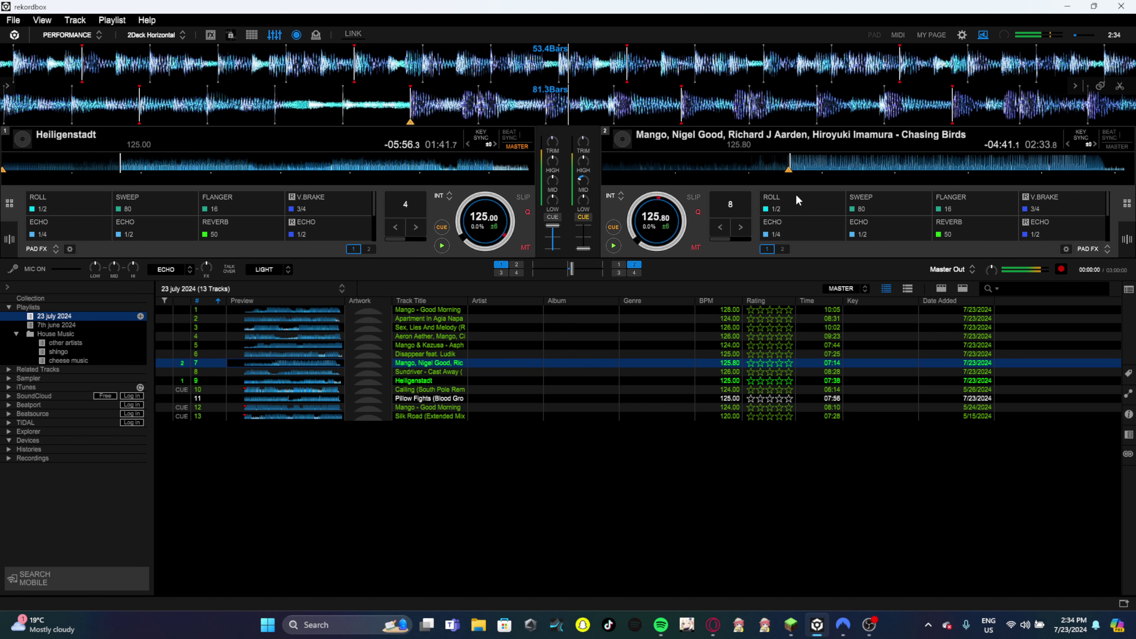
pyautogui.press(',')
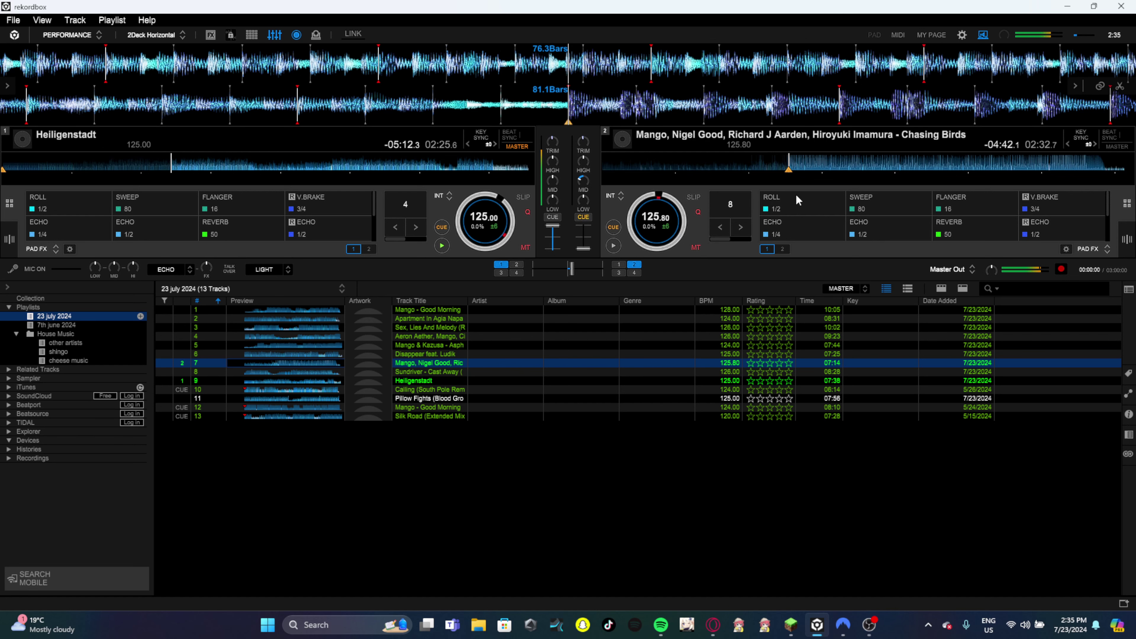
pyautogui.click(795, 197)
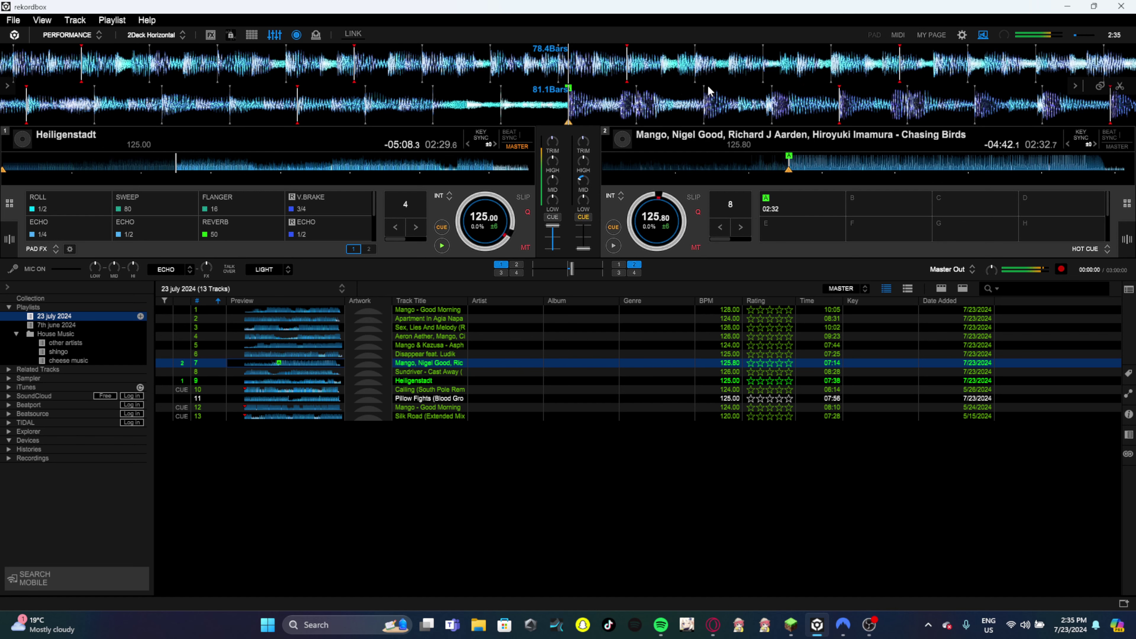
# Load Pillow Fights (Blood Groove & Kikis Remix) from playlist position 11 onto deck 2.
pyautogui.press('Down')
pyautogui.press('Down')
pyautogui.press('Down')
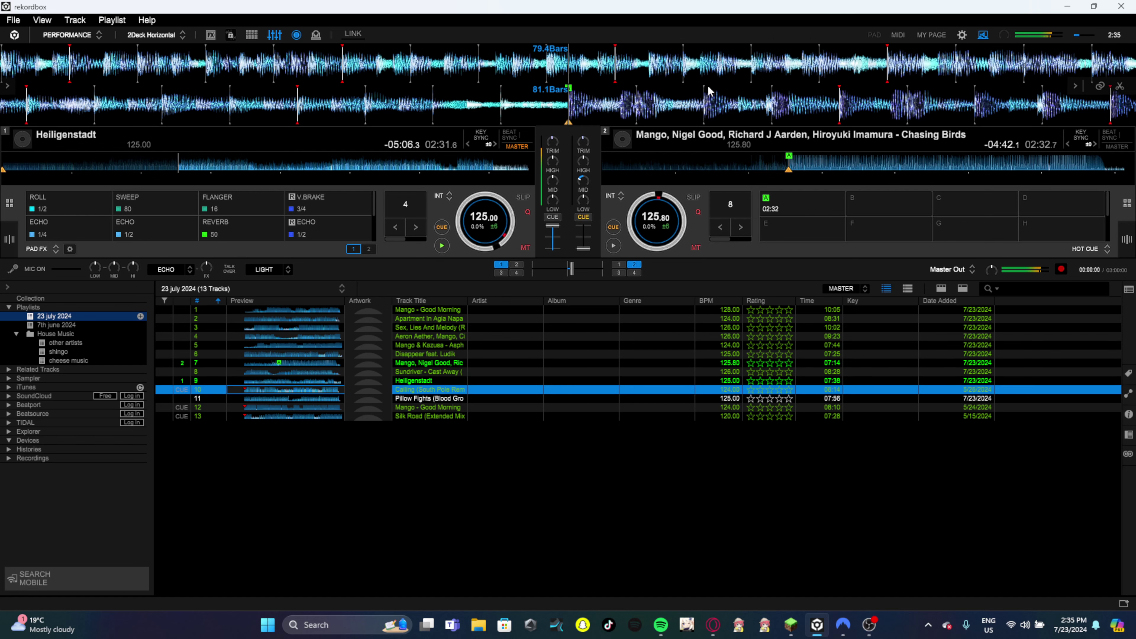
pyautogui.press('Down')
pyautogui.hotkey('shift', 'Right')
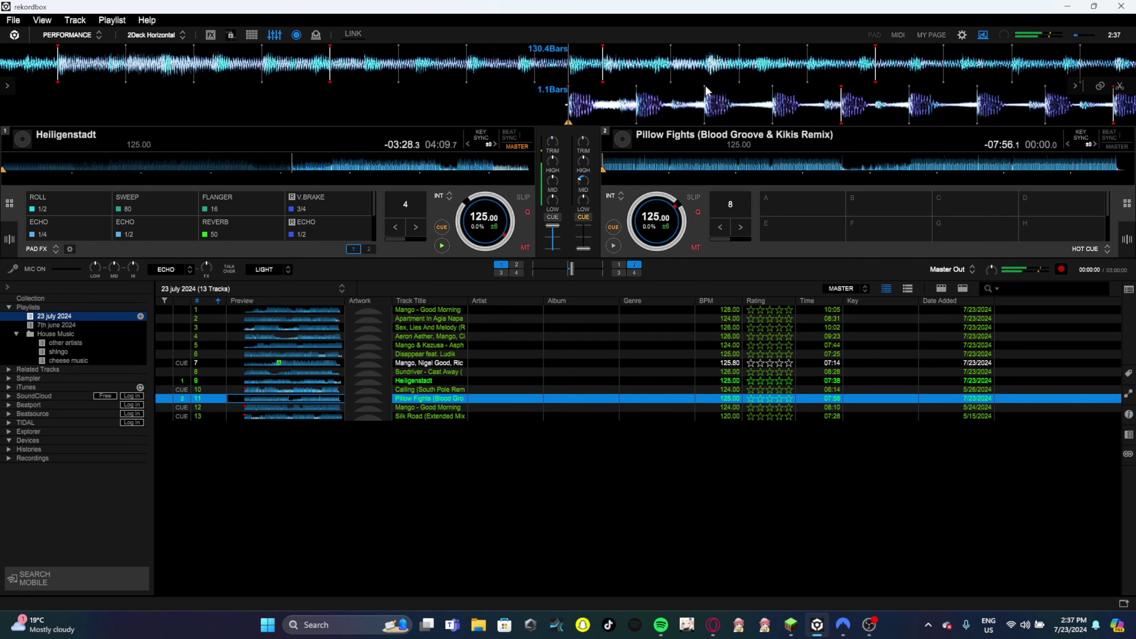
# Check the ongoing recording in OBS, return to rekordbox and bring in Pillow Fights on deck 2 at 125 BPM as master.
pyautogui.hotkey('alt', 'Tab')
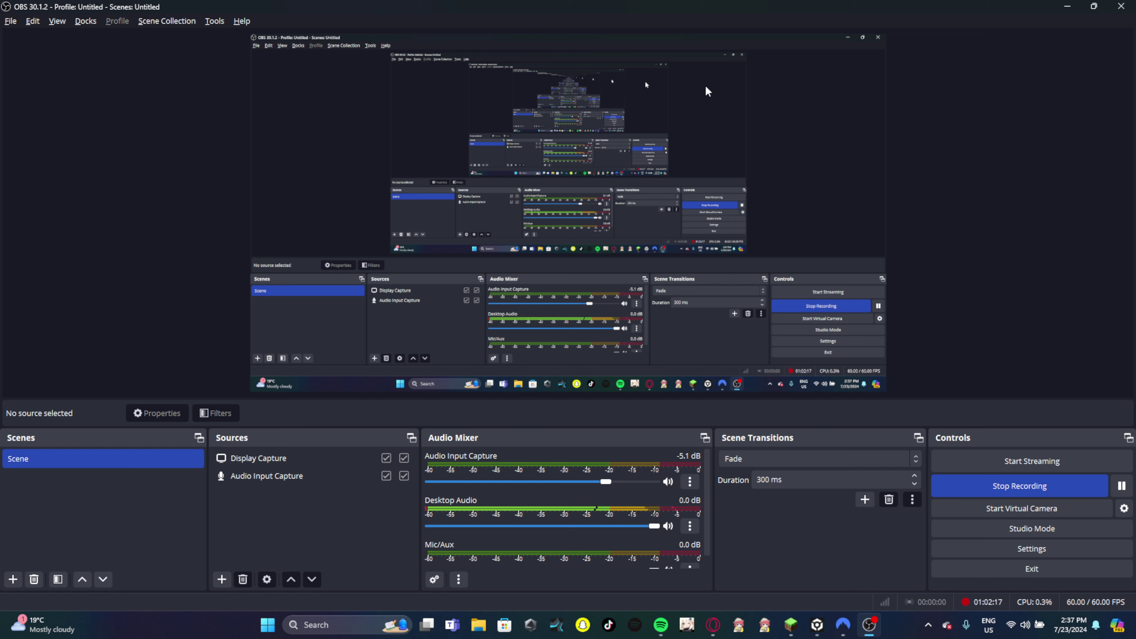
pyautogui.hotkey('alt', 'Tab')
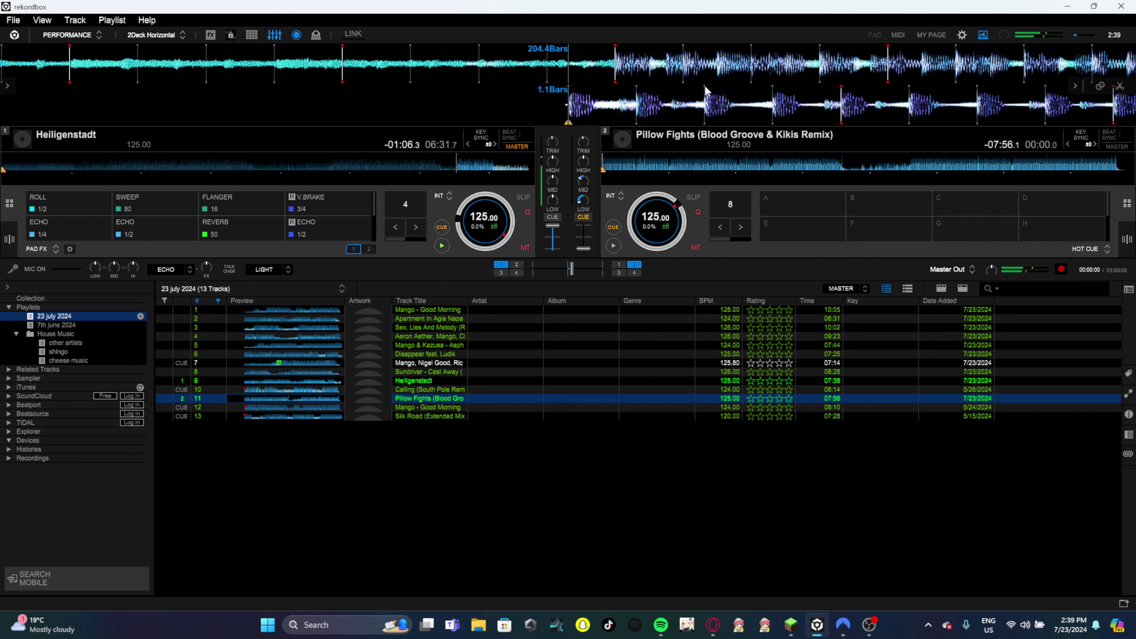
pyautogui.press('m')
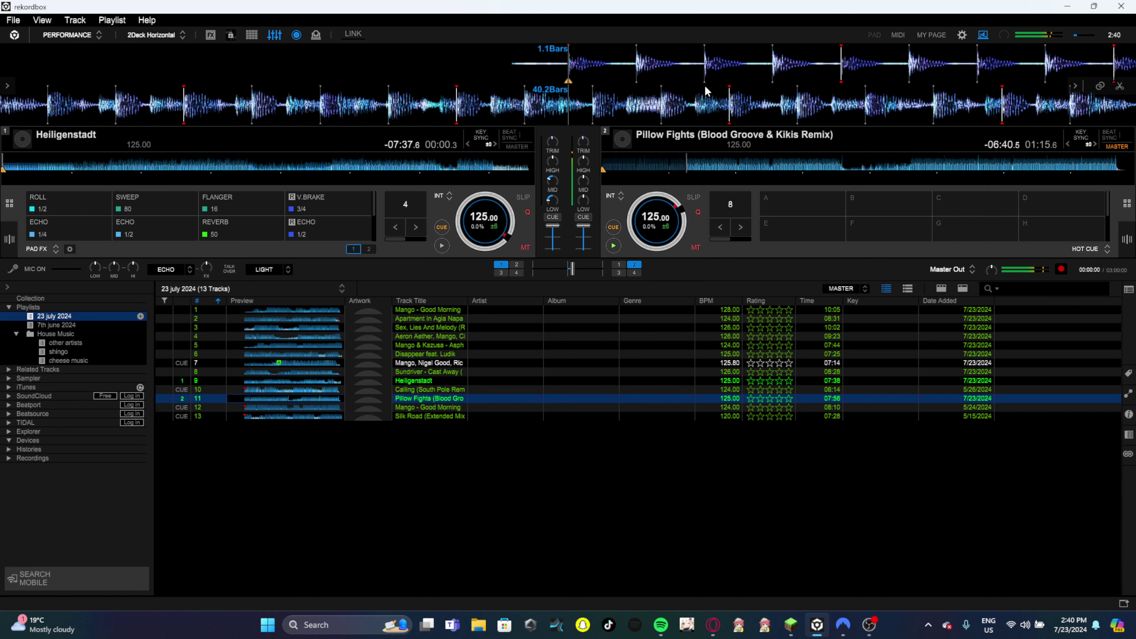
# Load Chasing Birds from playlist position 7 onto deck 1.
pyautogui.press('Up')
pyautogui.press('Up')
pyautogui.press('Up')
pyautogui.press('Up')
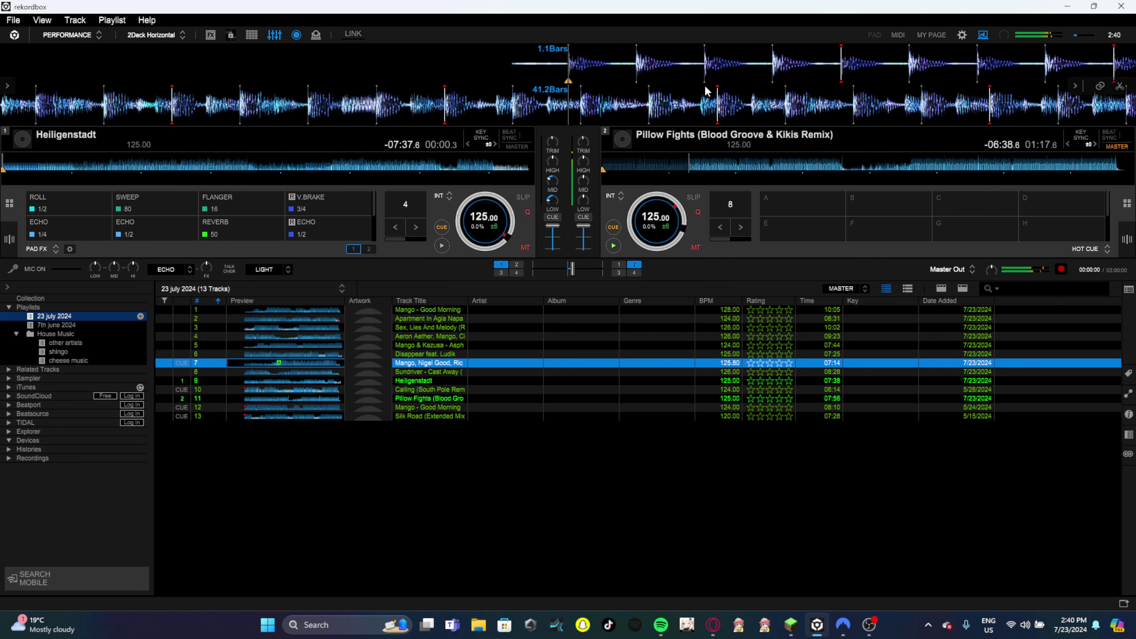
pyautogui.hotkey('shift', 'Left')
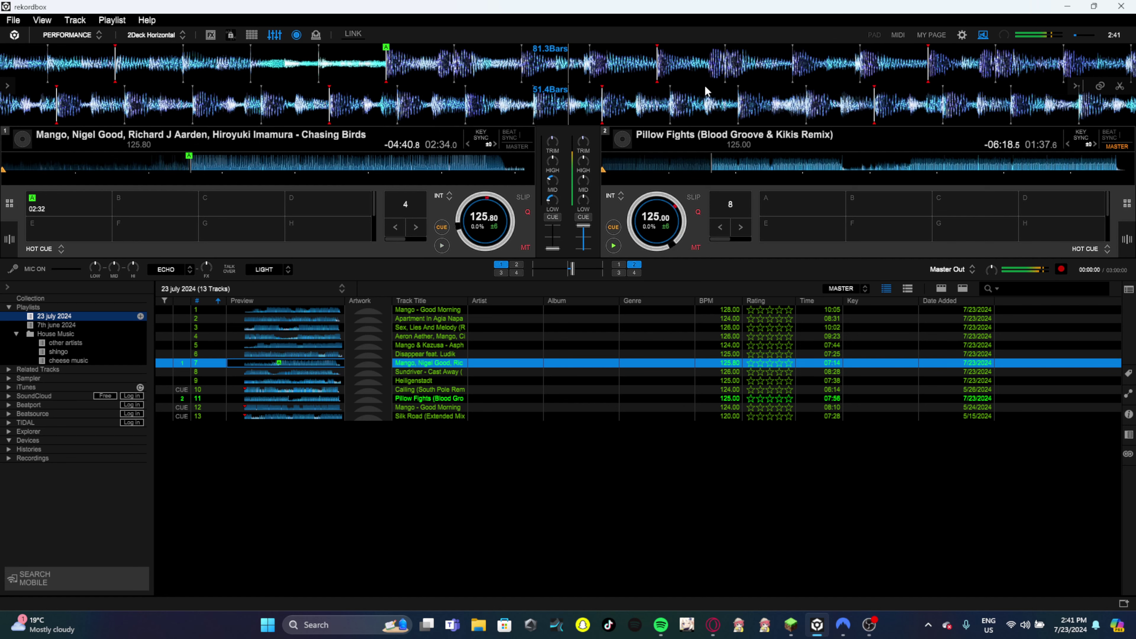
# Start Chasing Birds on deck 1 from hot cue A at 125.02 BPM and blend it over Pillow Fights as master.
pyautogui.press('1')
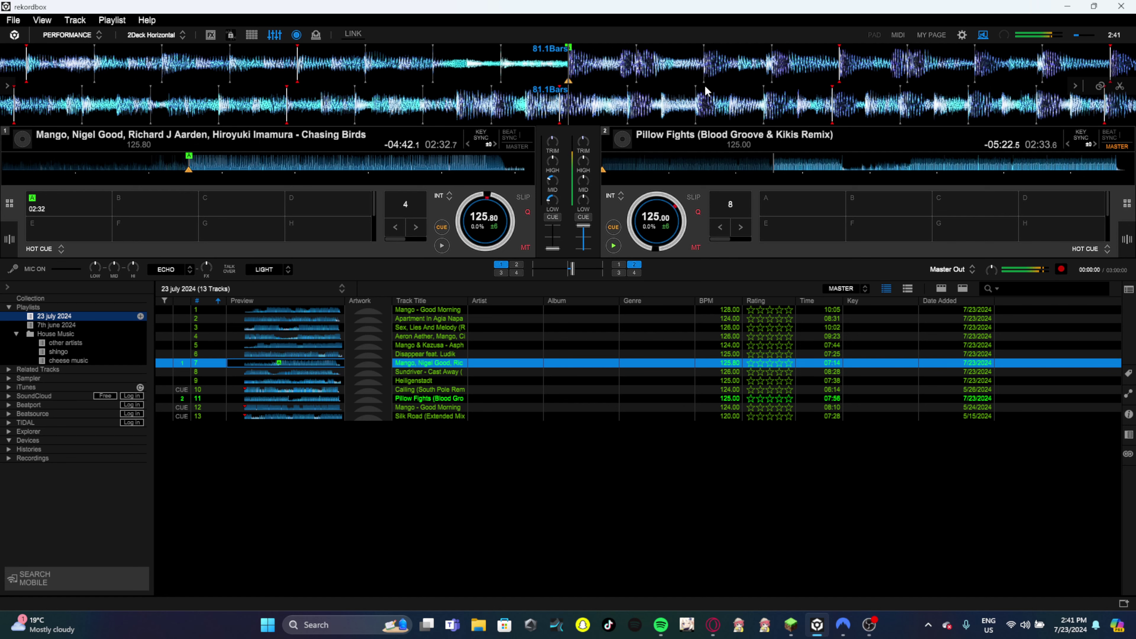
pyautogui.press('z')
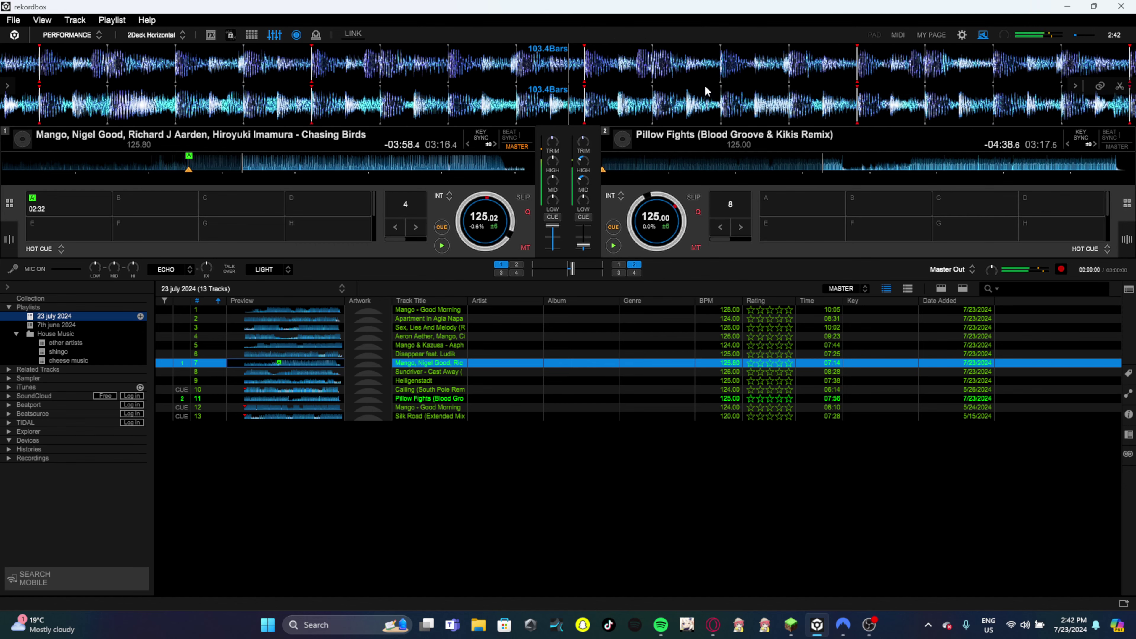
pyautogui.hotkey('shift', 'x')
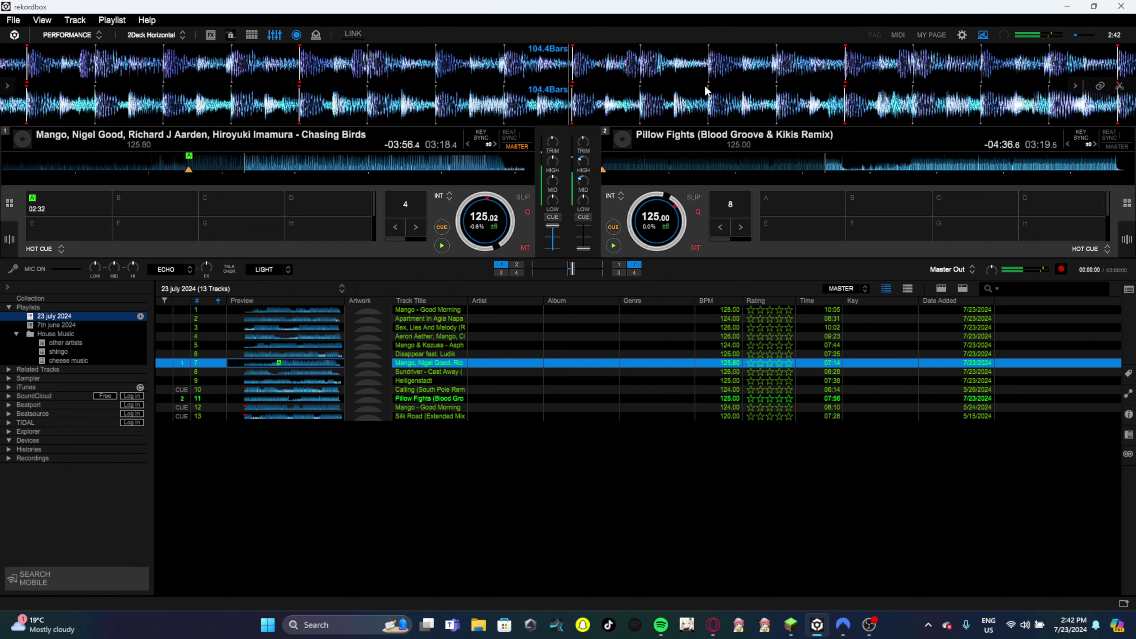